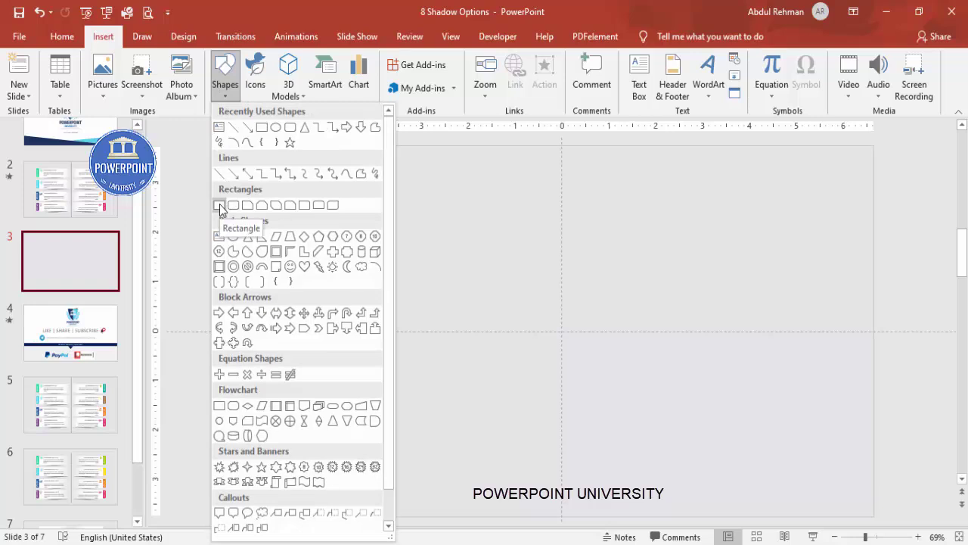
Step: Draw a wide rectangle in the upper left with no outline
mouse_move(560, 192)
mouse_down()
mouse_move(419, 247)
mouse_move(345, 250)
mouse_up()
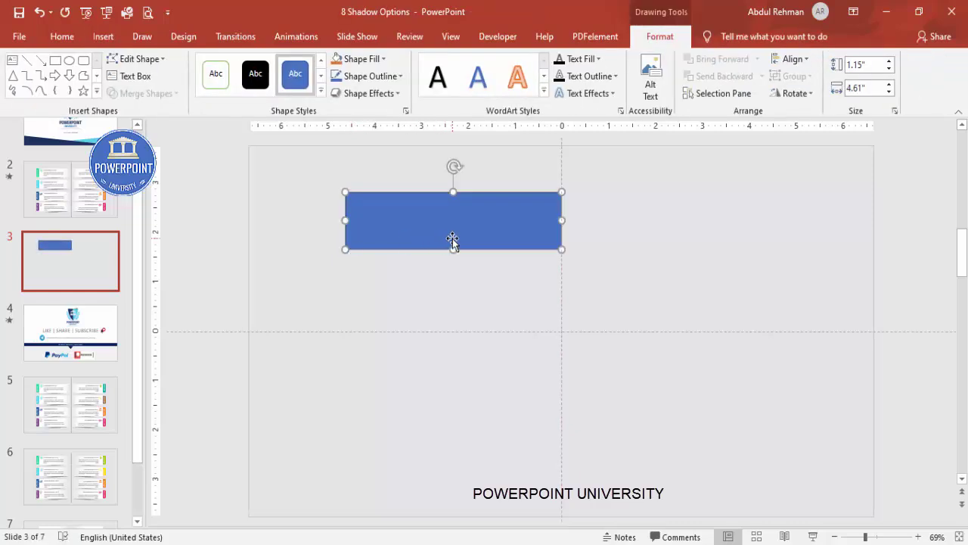
click(389, 78)
click(372, 237)
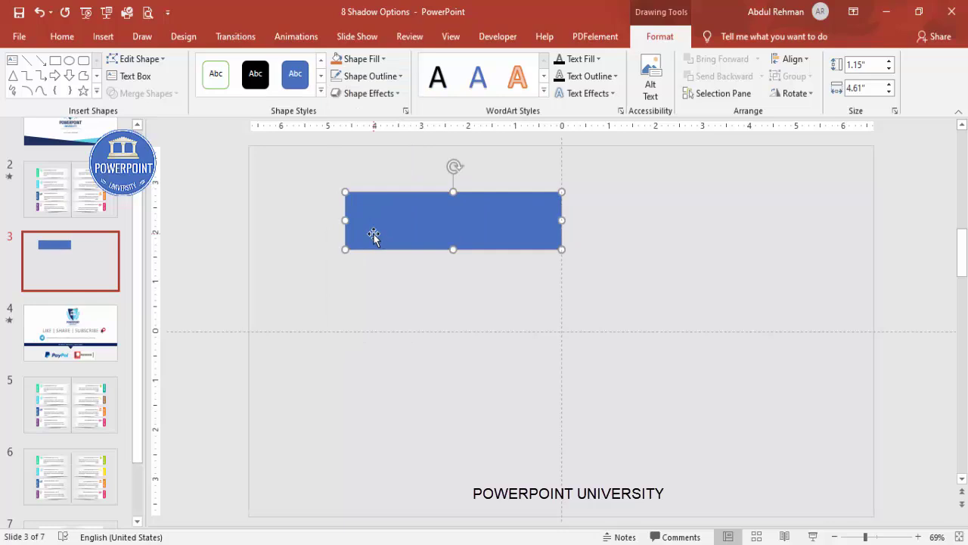
Step: Give the rectangle a two-stop gradient fill whose right end is light grey
right_click(517, 224)
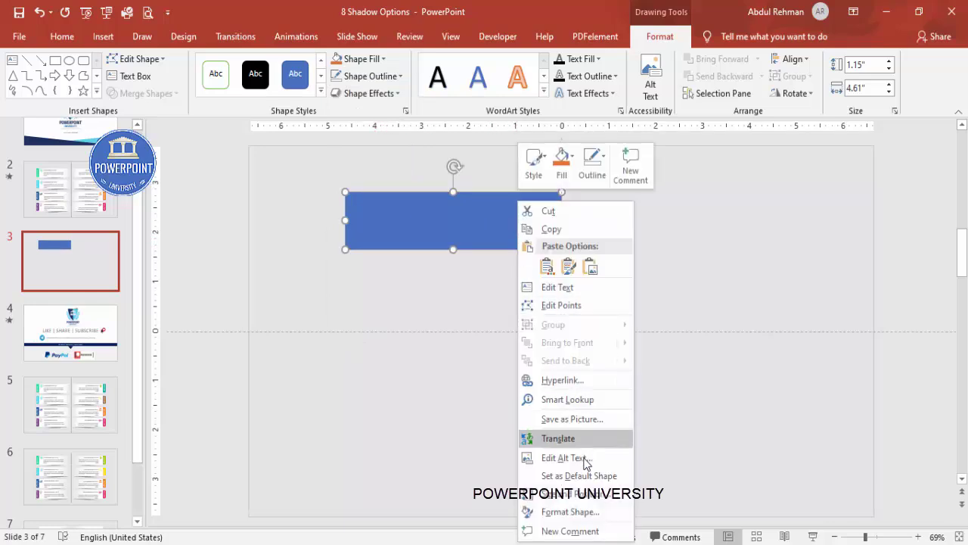
click(590, 510)
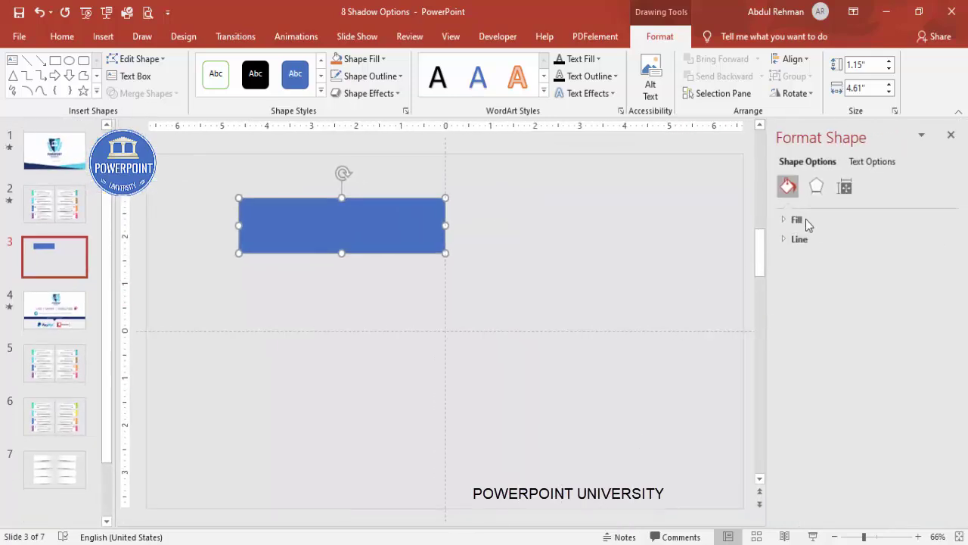
click(784, 220)
click(821, 275)
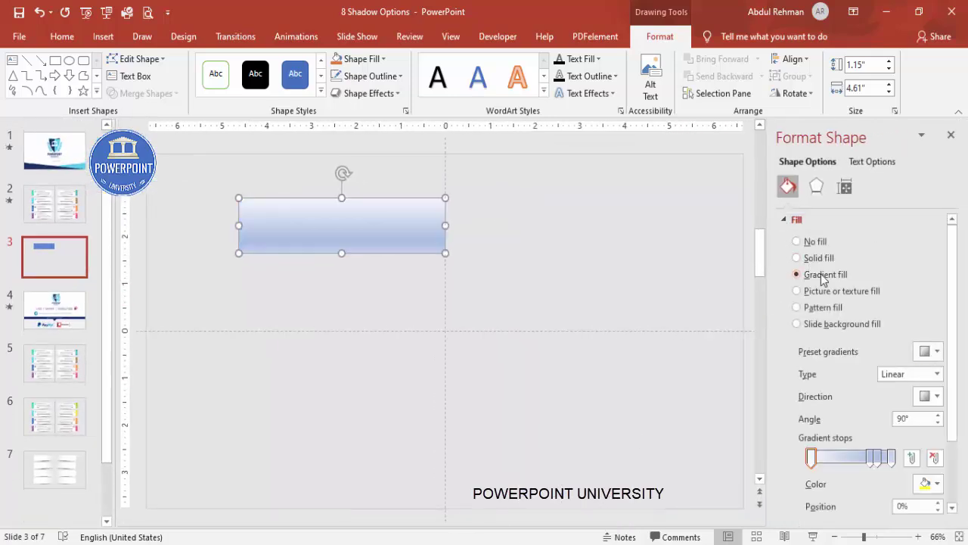
drag(883, 456, 876, 456)
click(893, 457)
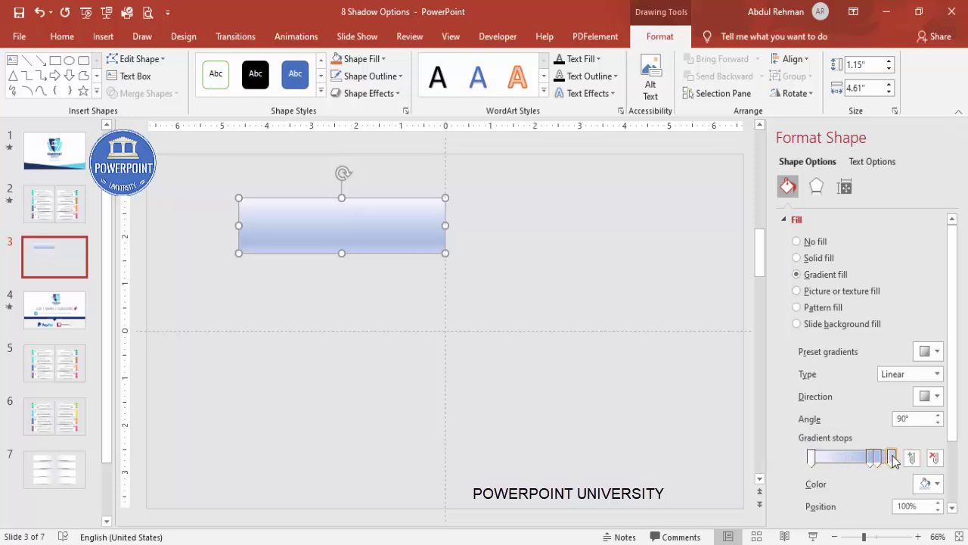
click(935, 458)
click(936, 458)
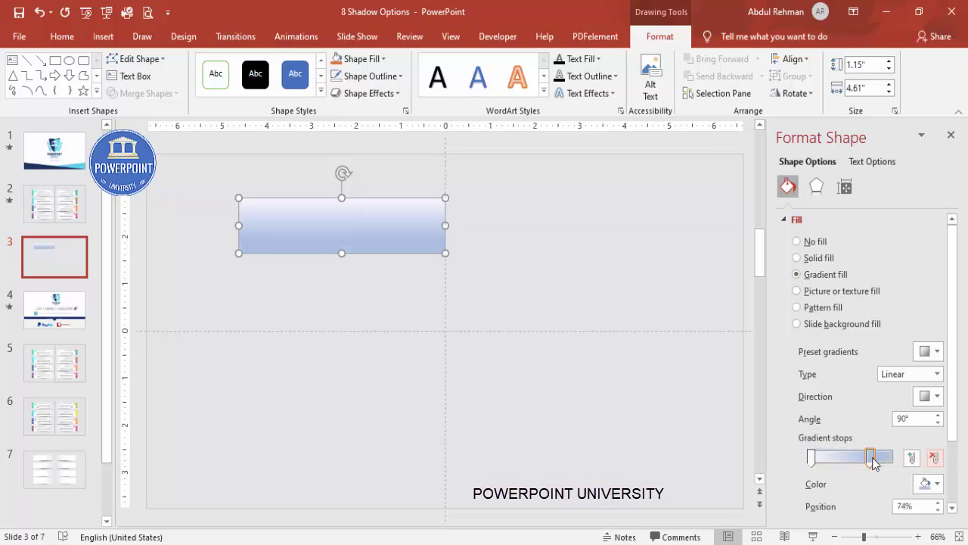
drag(874, 458, 892, 459)
click(928, 483)
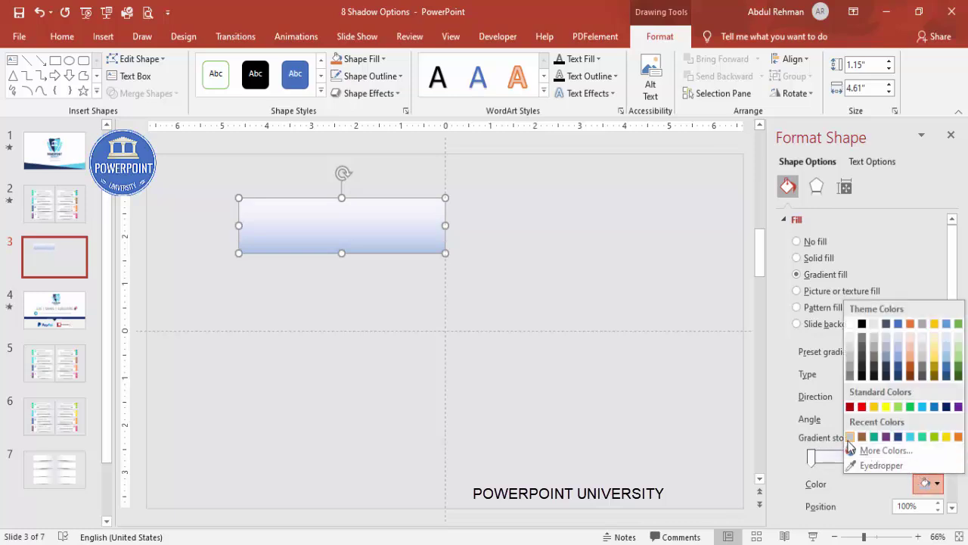
click(850, 437)
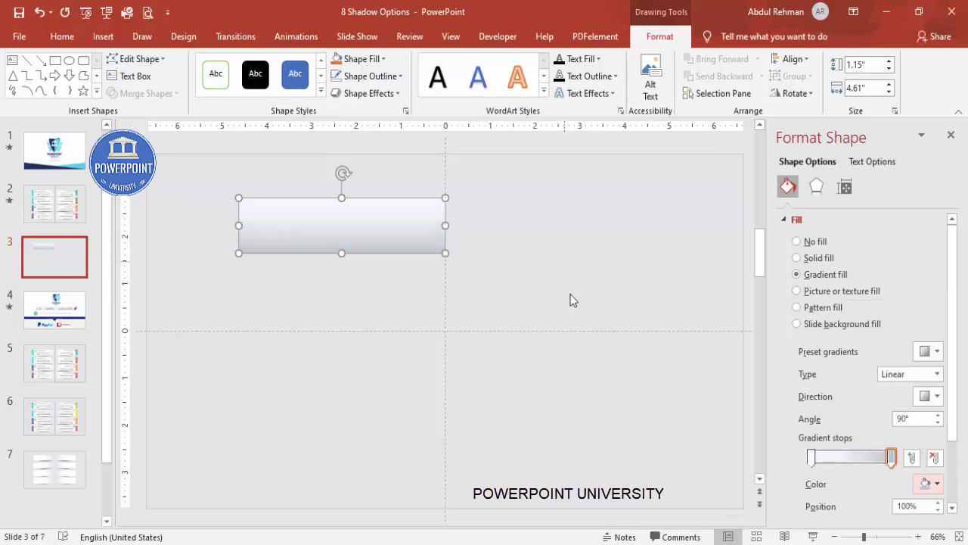
Step: Make the gradient linear at 0°, with a white left stop moved to about 66%
click(929, 396)
click(919, 424)
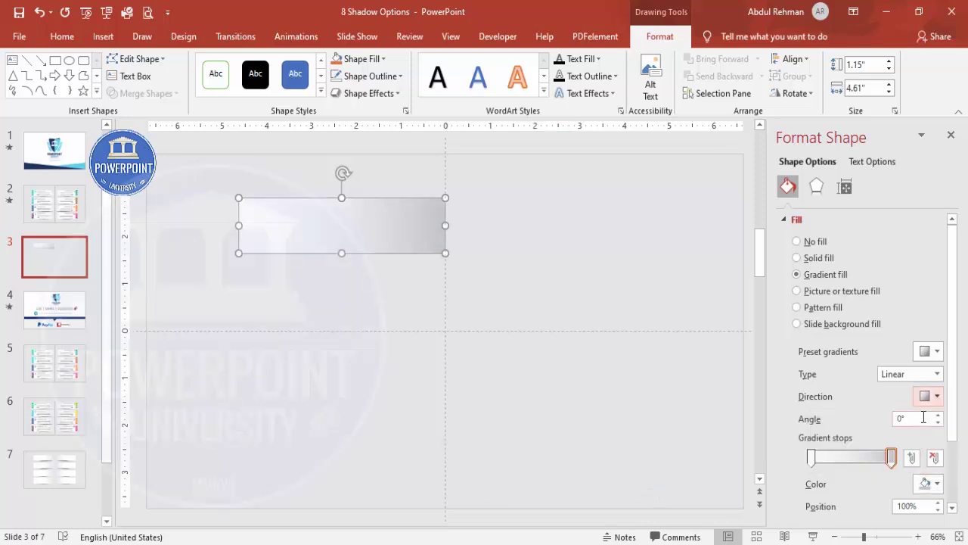
click(811, 457)
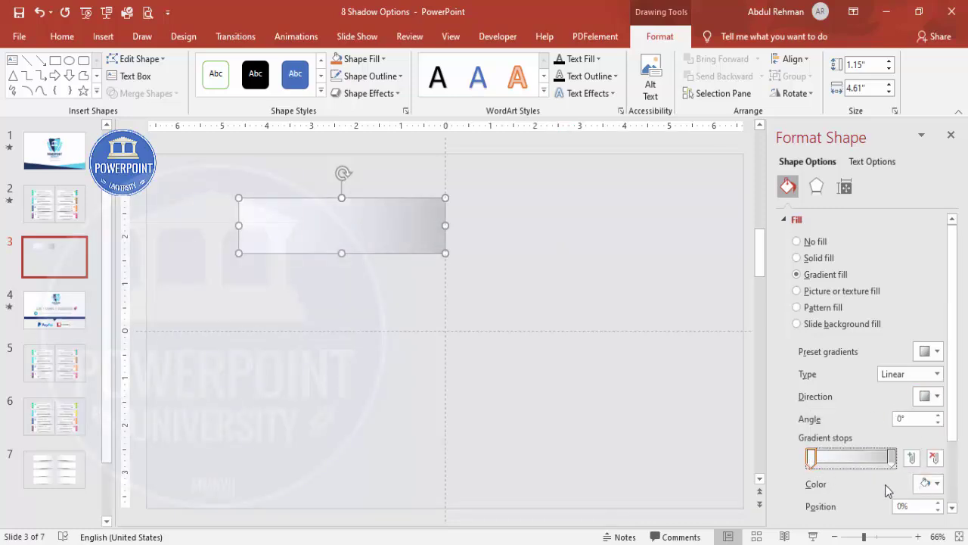
click(925, 484)
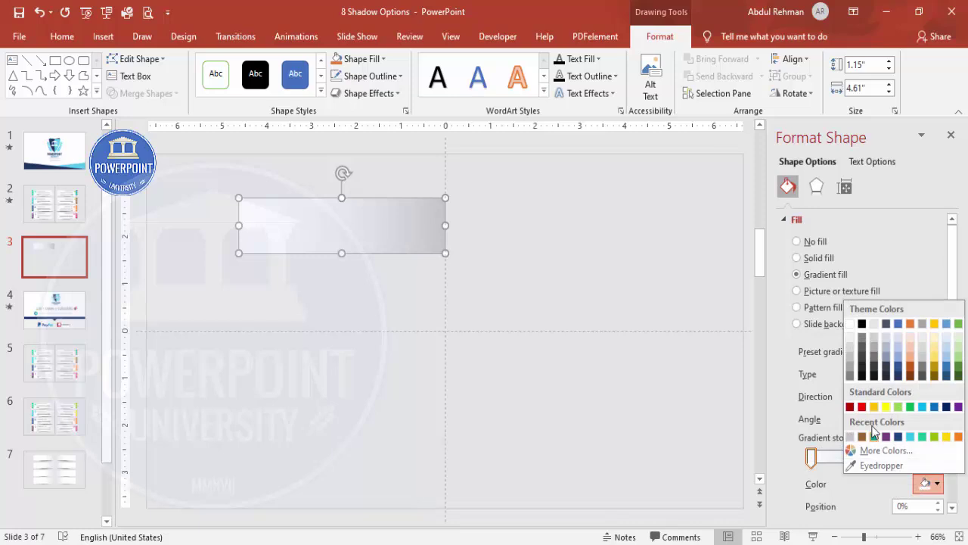
click(850, 324)
drag(817, 464, 871, 461)
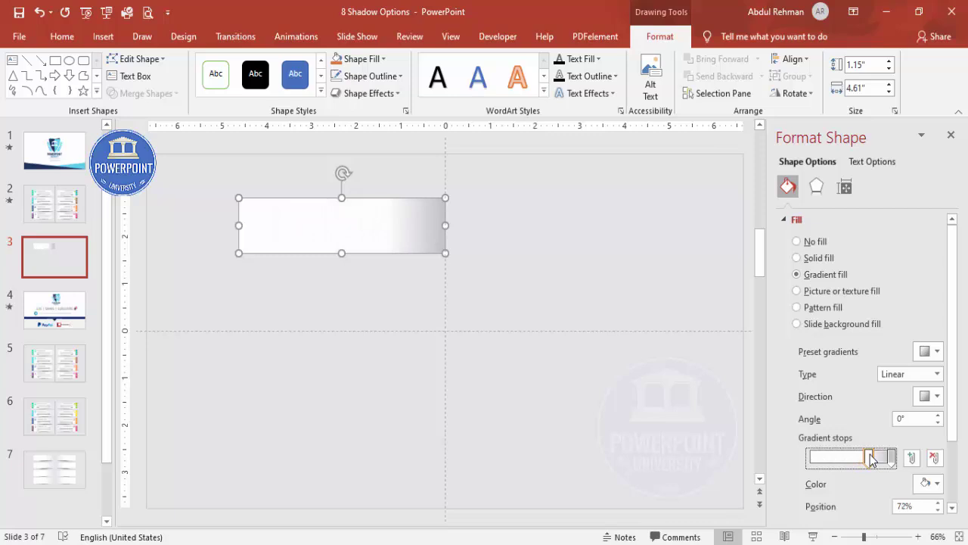
click(595, 271)
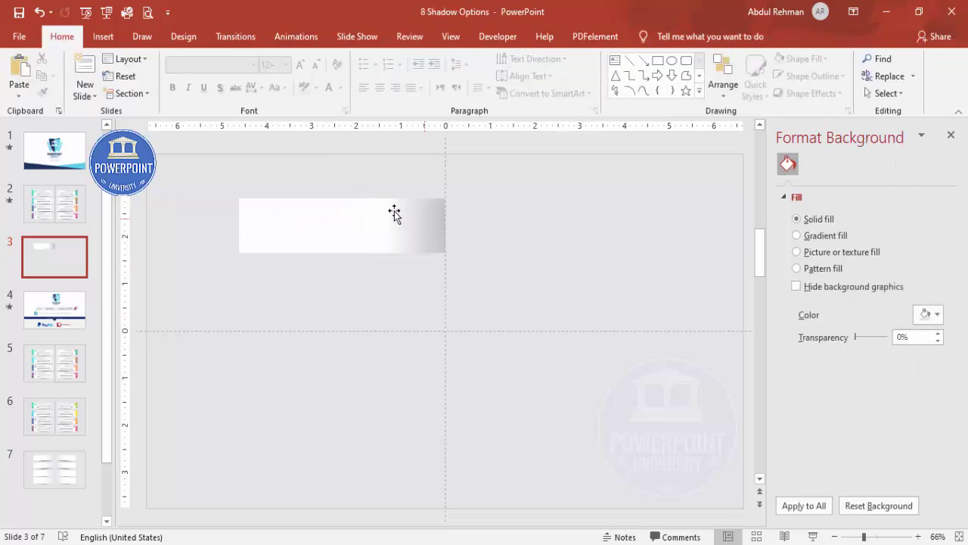
Step: Duplicate the banner and give the copy a fully transparent white-to-black gradient, white stop at 9%
click(380, 228)
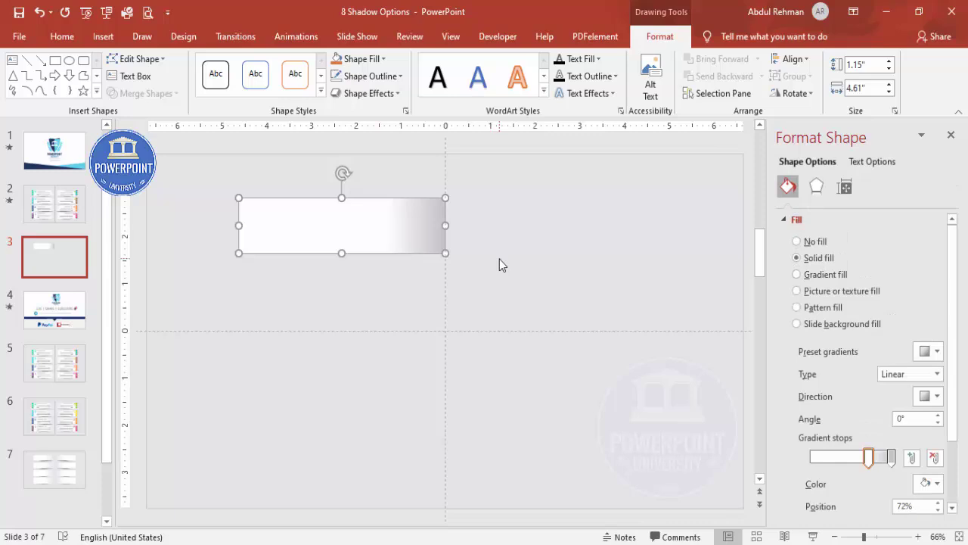
drag(407, 230, 581, 264)
drag(866, 459, 817, 459)
click(892, 457)
click(928, 484)
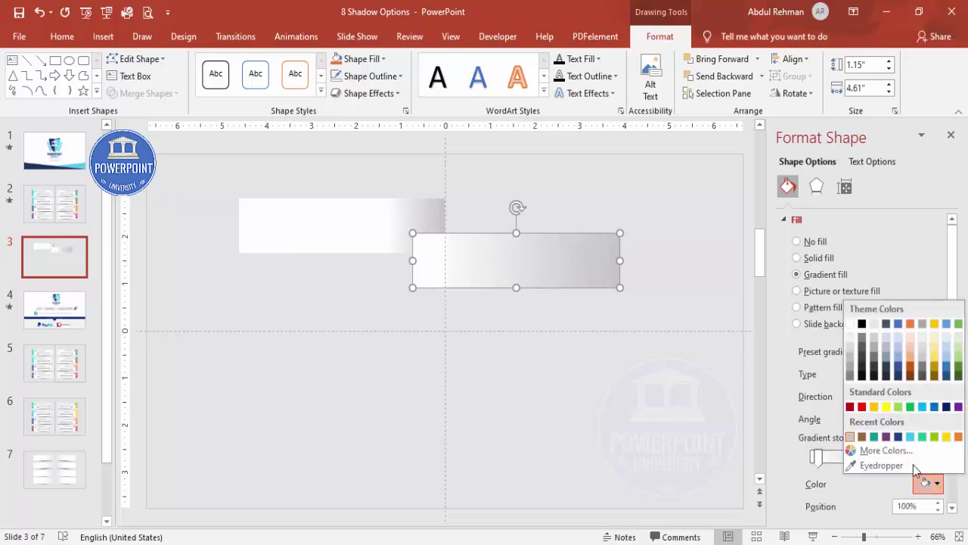
click(861, 324)
scroll(951, 372, down, 3)
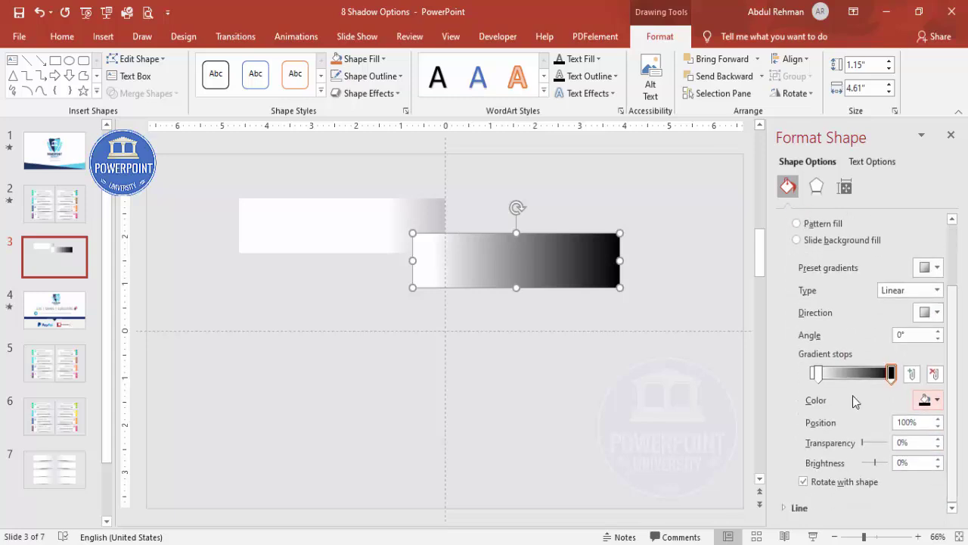
click(816, 373)
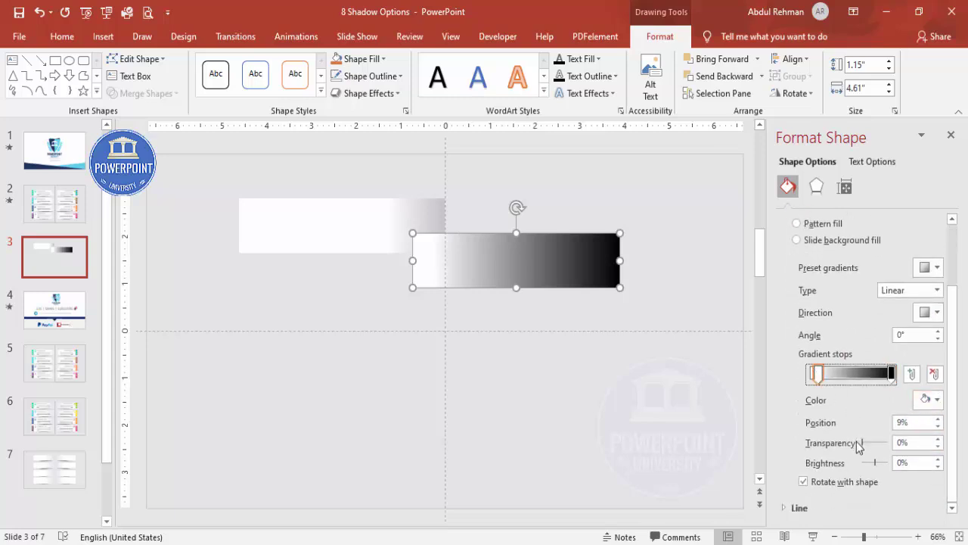
drag(862, 442, 896, 442)
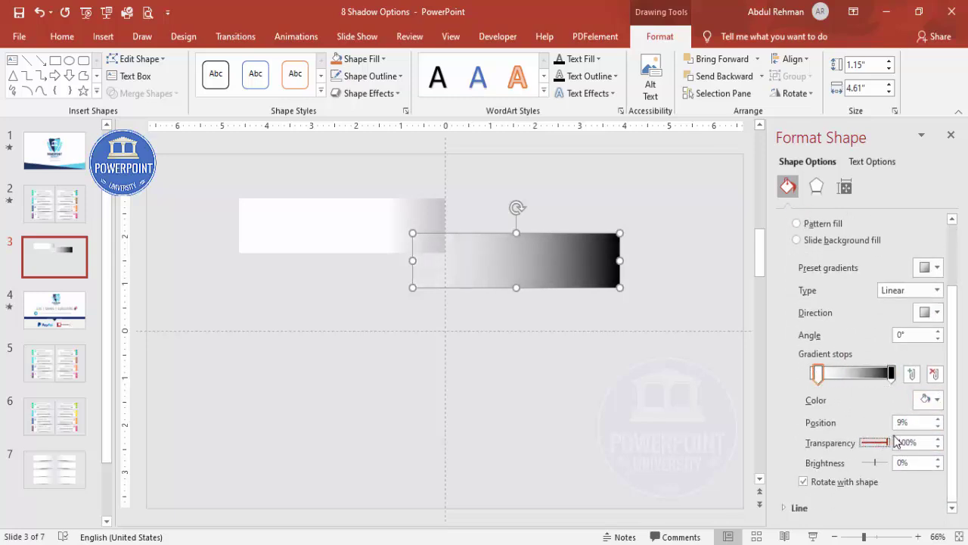
Step: Place the copy under the banner, tilted about 8°, and send it to back
drag(598, 283, 422, 301)
drag(343, 226, 333, 225)
drag(334, 265, 316, 250)
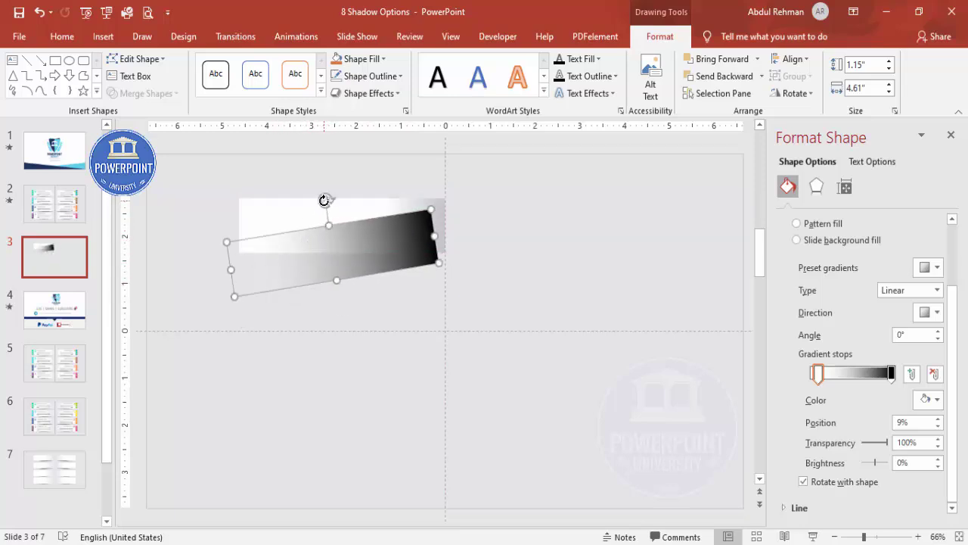
drag(340, 235, 337, 227)
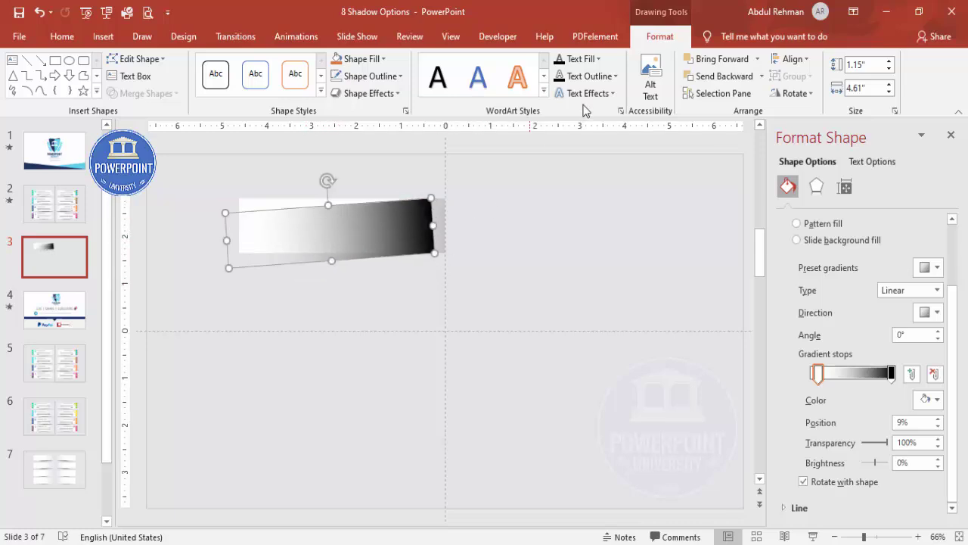
click(762, 75)
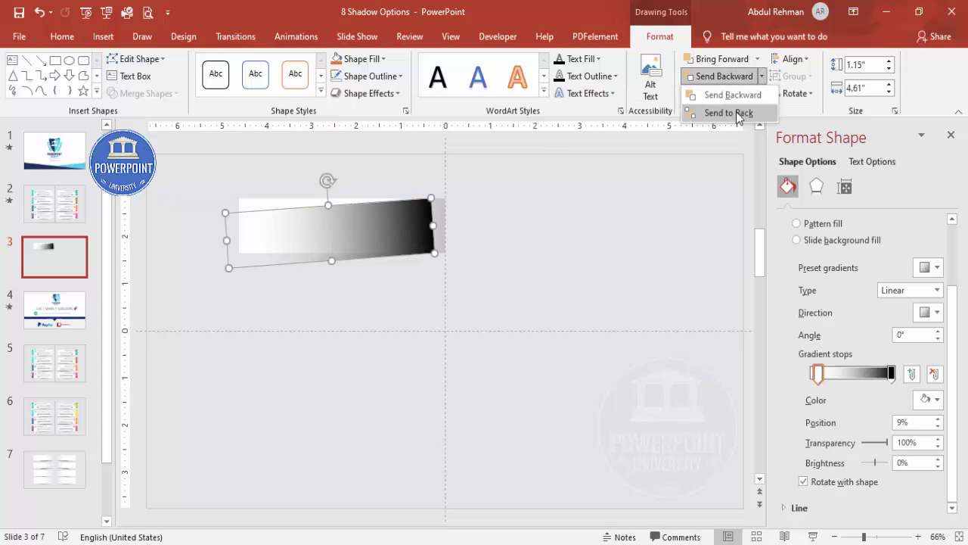
click(728, 113)
Step: Pull the shadow's dark gradient stop in to about 87%
click(608, 227)
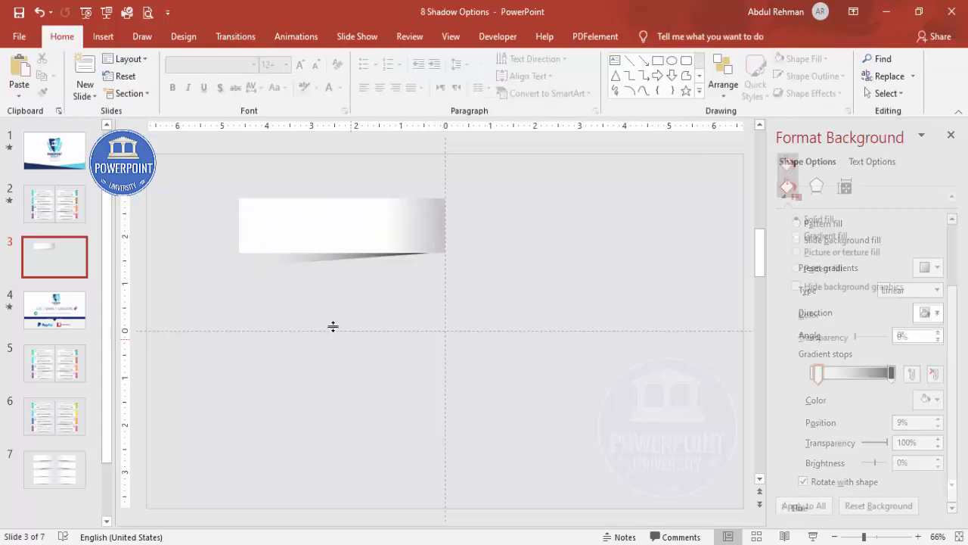
click(292, 259)
click(886, 457)
drag(883, 458, 881, 460)
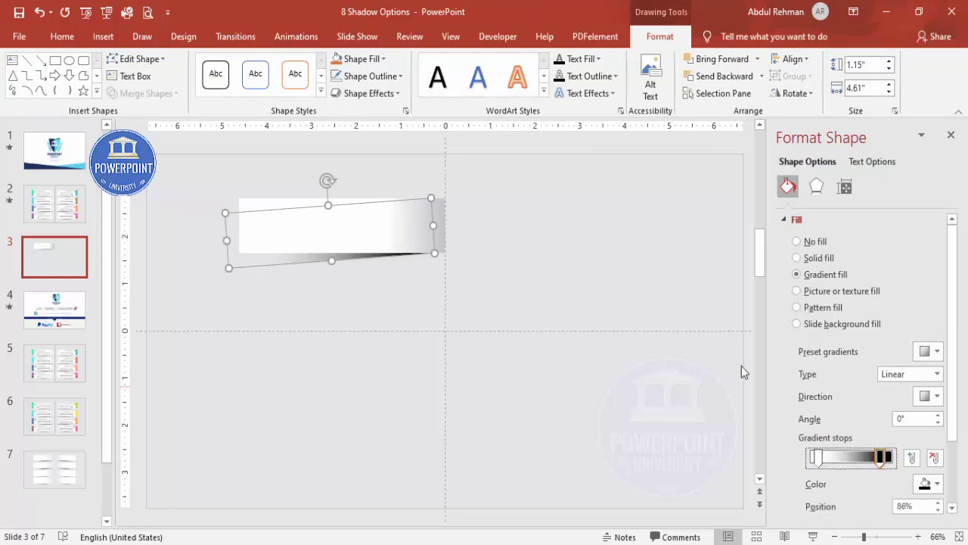
click(655, 276)
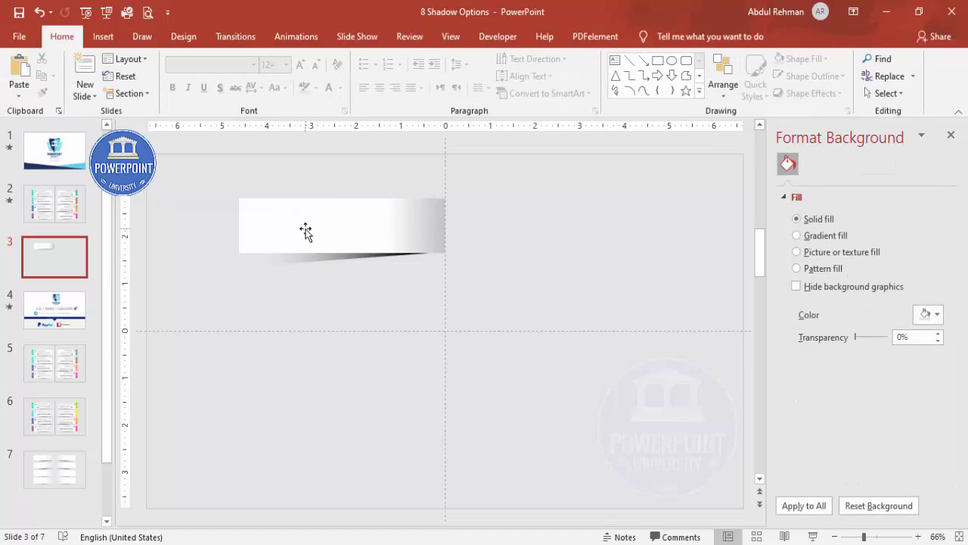
Step: Insert a top-rounded rectangle with no outline and a yellow fill
click(102, 37)
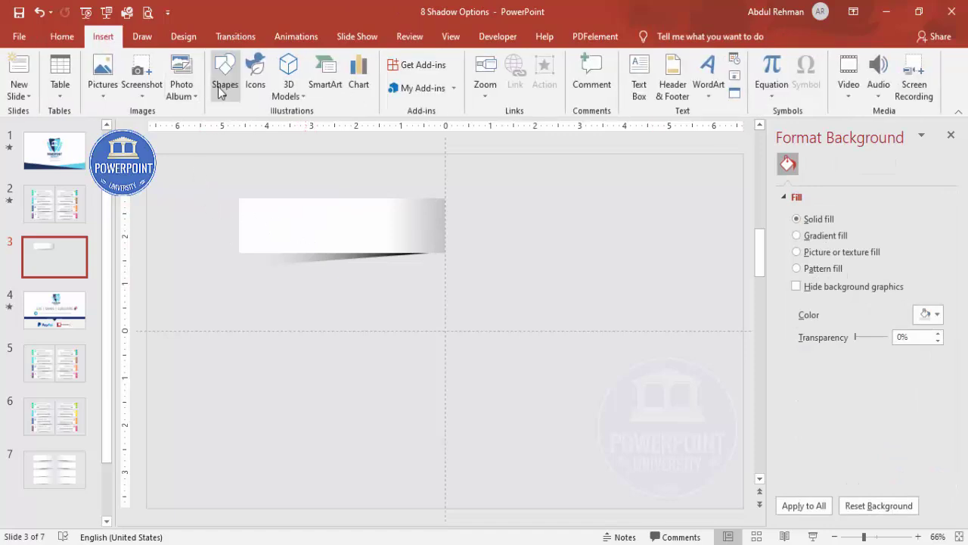
click(224, 95)
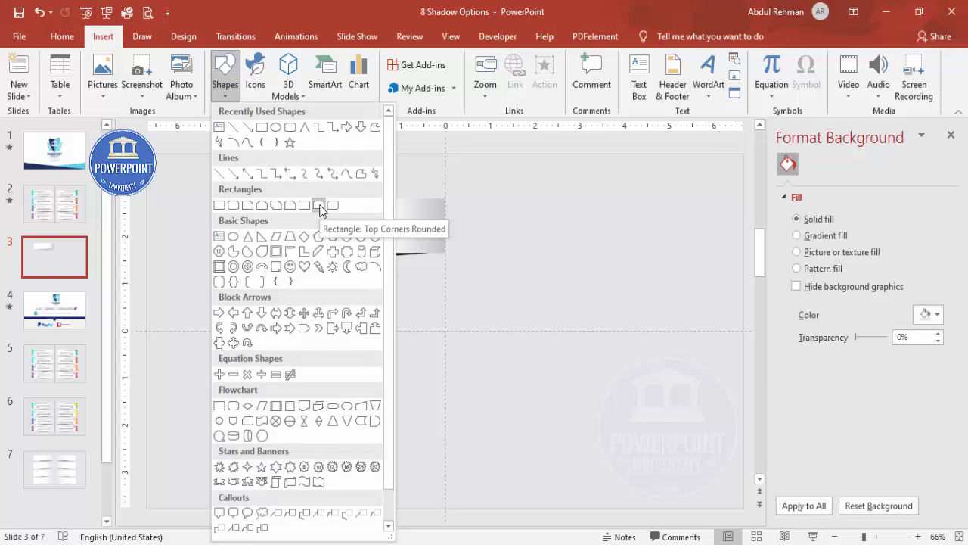
click(319, 205)
drag(481, 213, 537, 237)
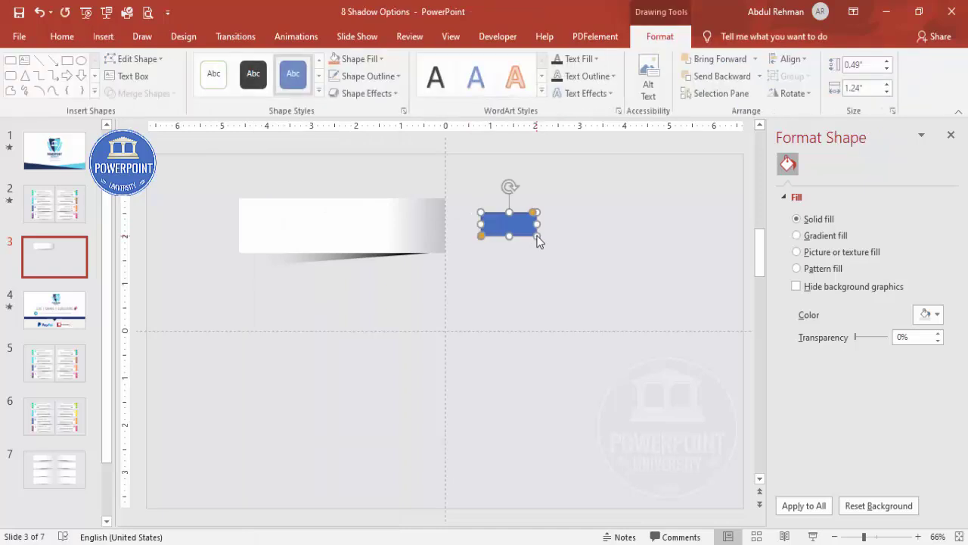
click(389, 77)
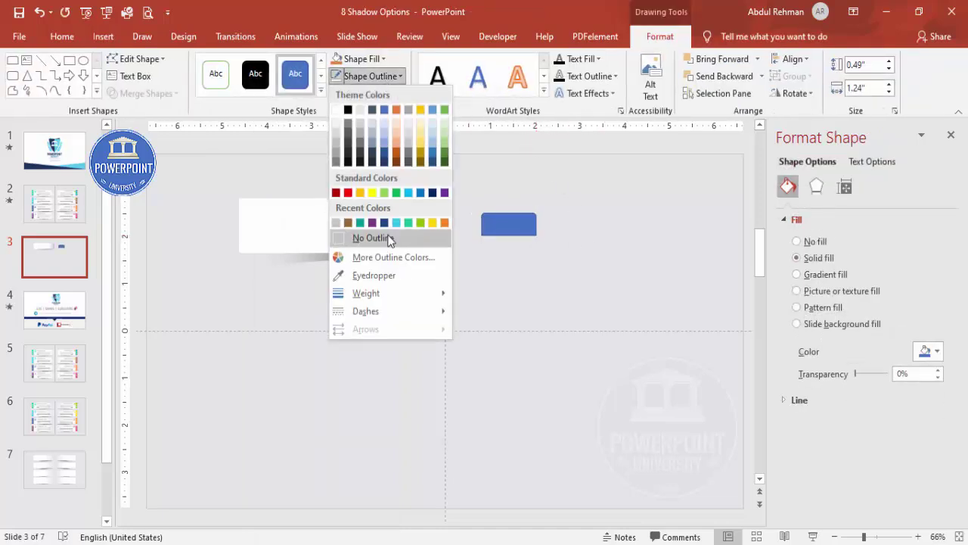
click(388, 237)
click(360, 59)
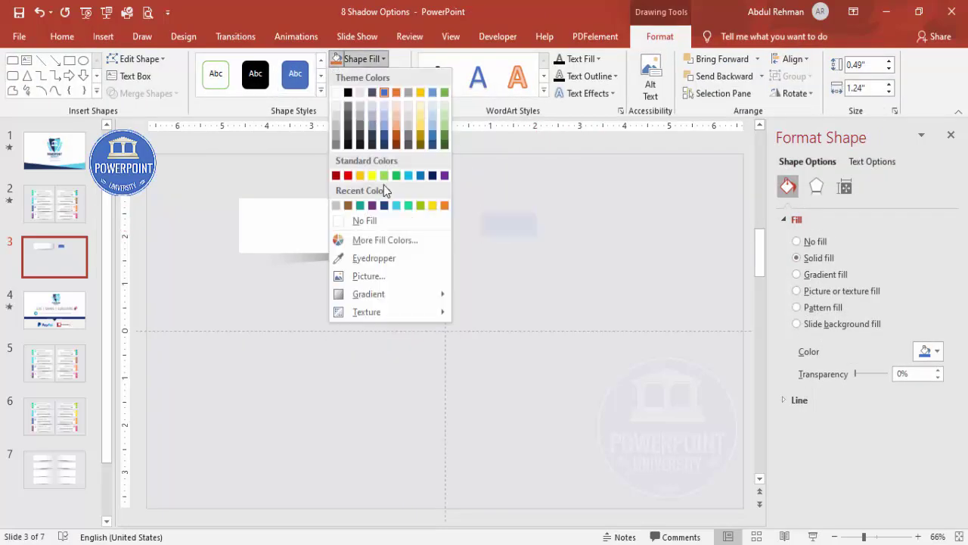
click(433, 205)
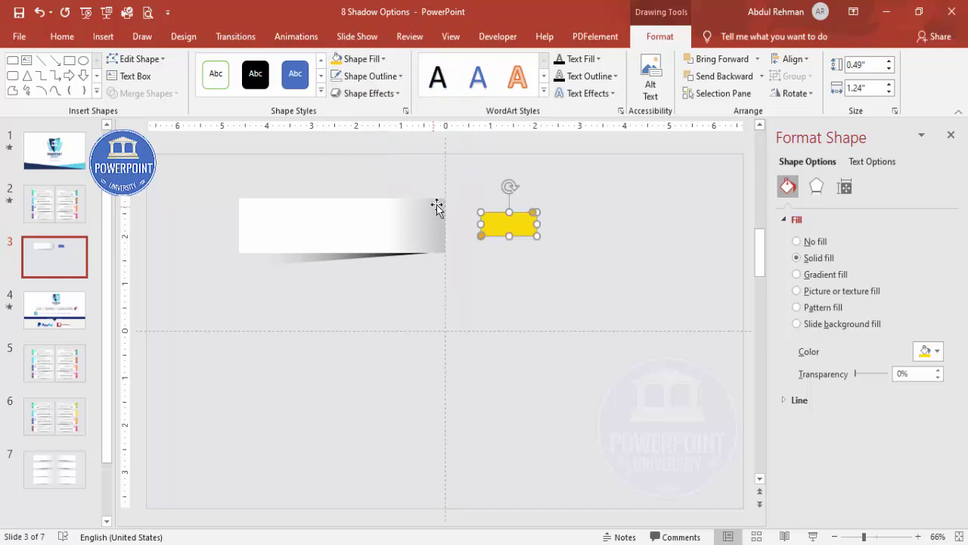
Step: Rotate the yellow shape 90° and fit it as a short tab at the banner's left end
click(791, 93)
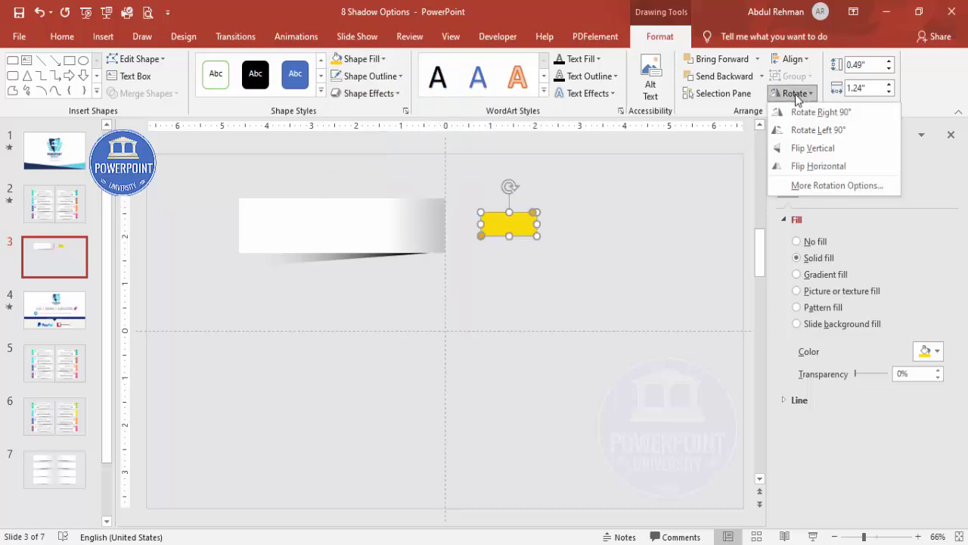
click(797, 134)
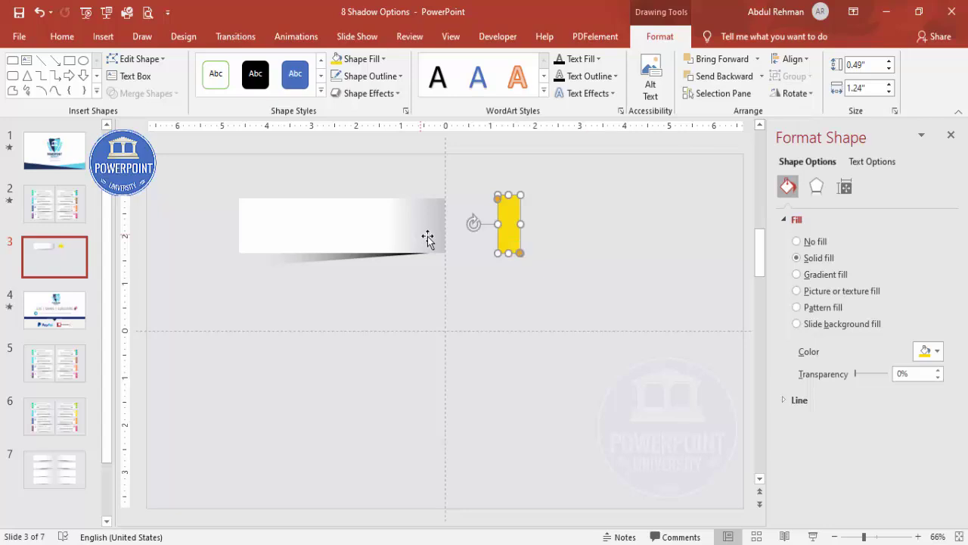
drag(506, 230, 229, 250)
drag(229, 199, 230, 202)
click(283, 296)
click(228, 230)
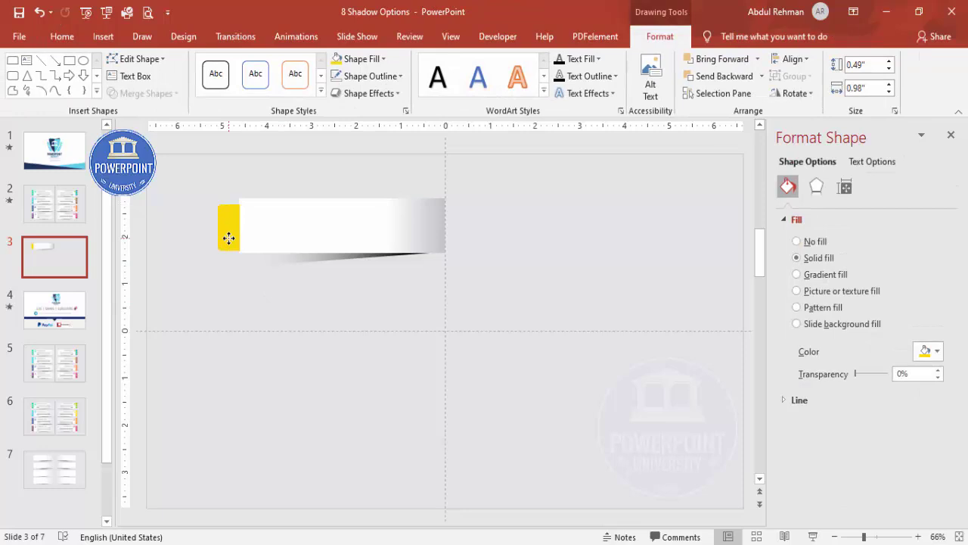
drag(227, 236, 227, 234)
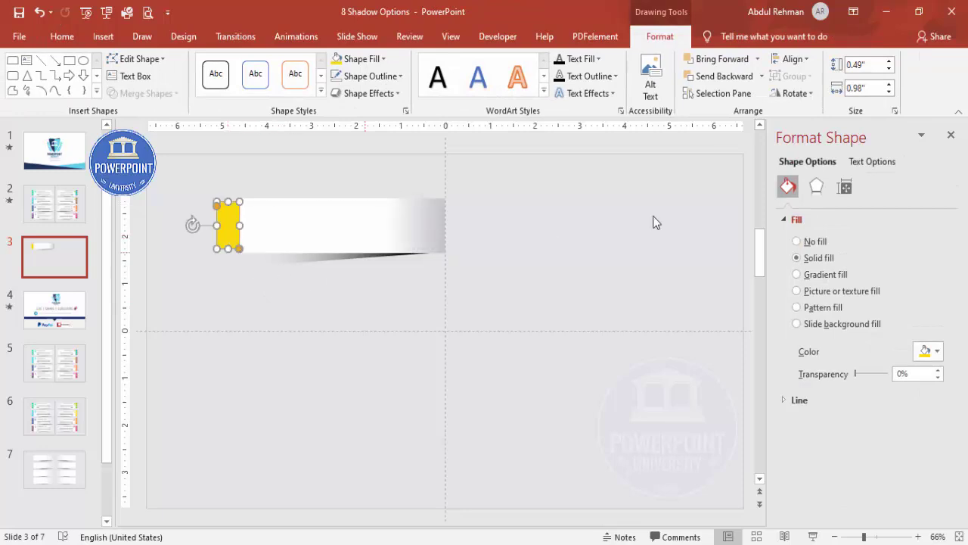
click(817, 198)
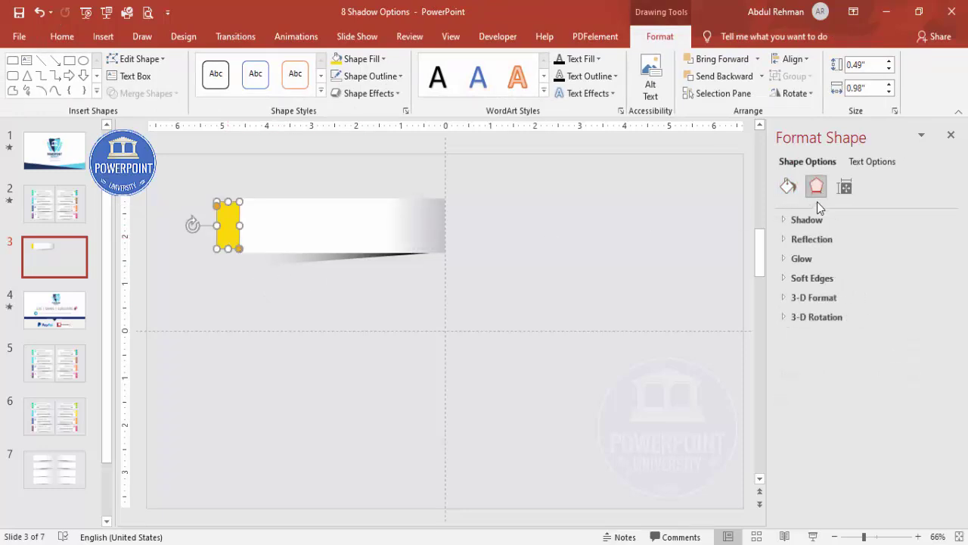
click(813, 220)
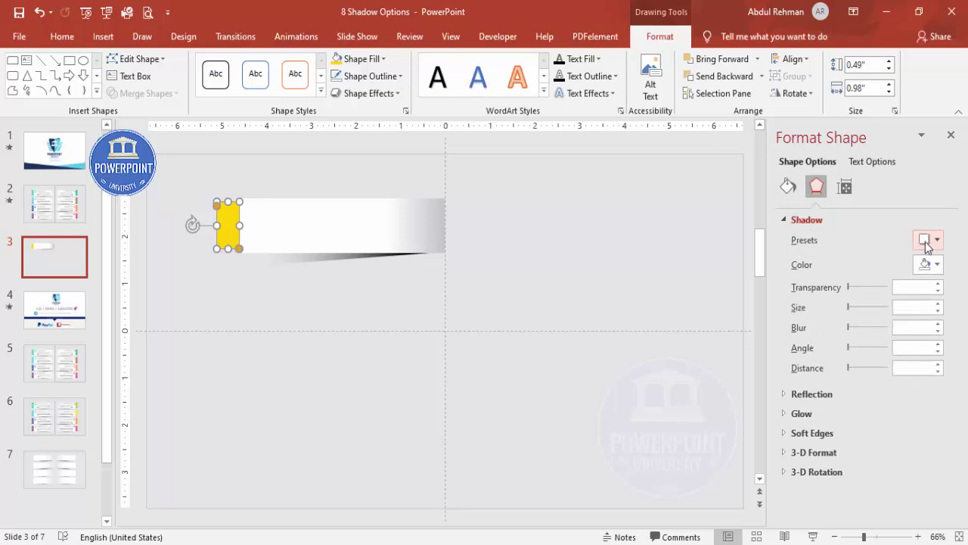
Step: Apply the Inner: Inside Bottom shadow preset to the yellow tab
click(927, 240)
scroll(893, 355, down, 5)
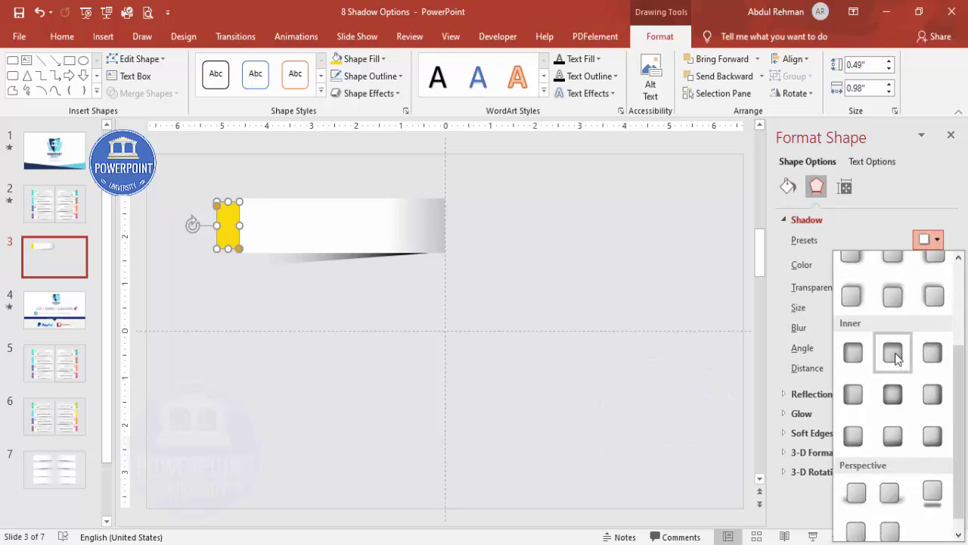
click(894, 353)
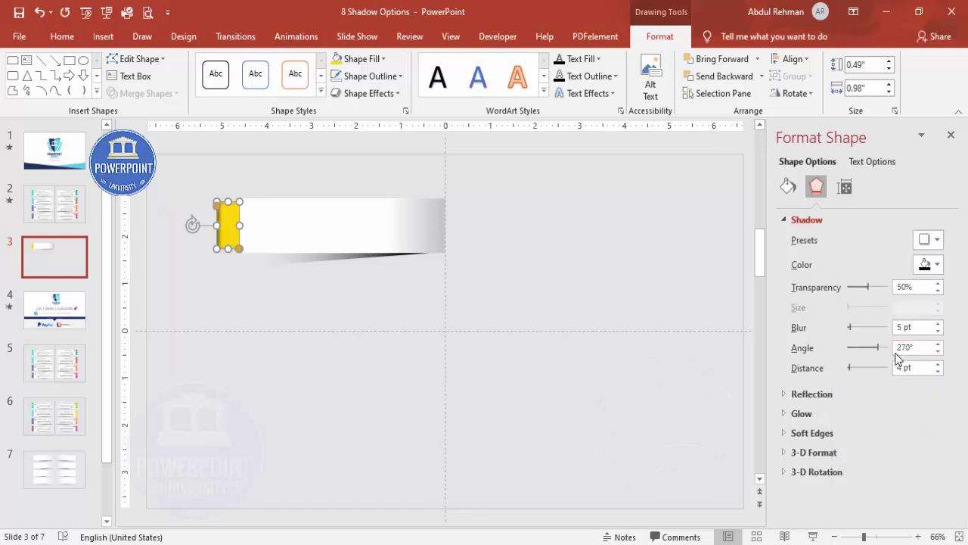
click(931, 241)
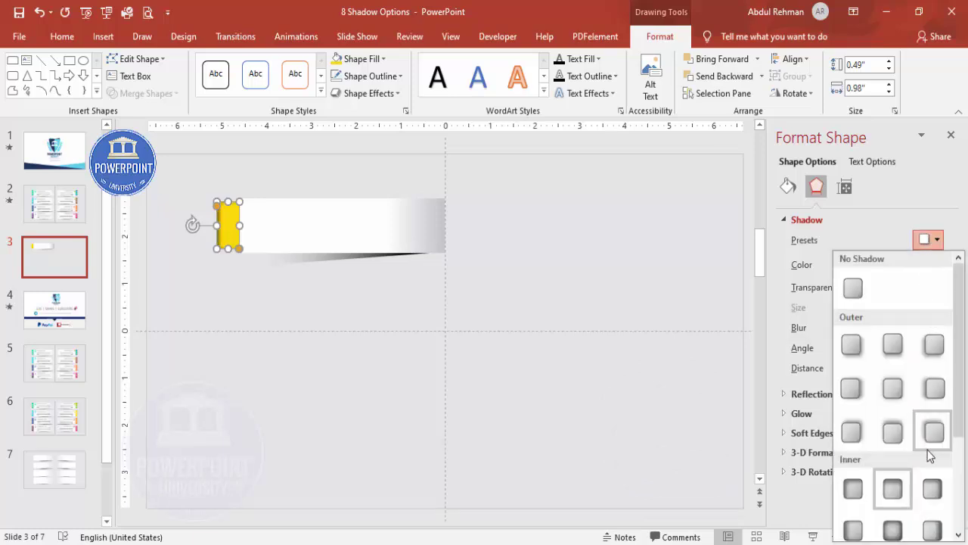
scroll(962, 388, down, 3)
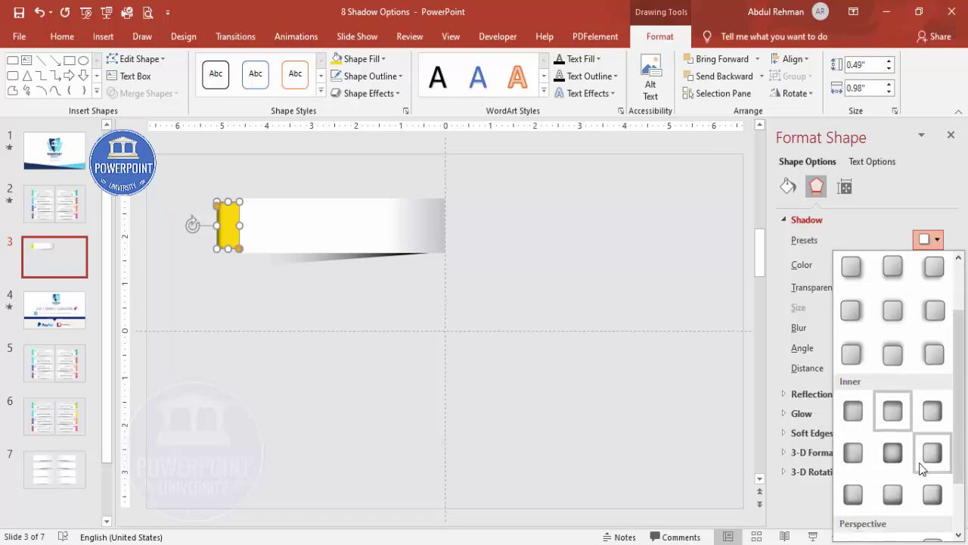
click(894, 496)
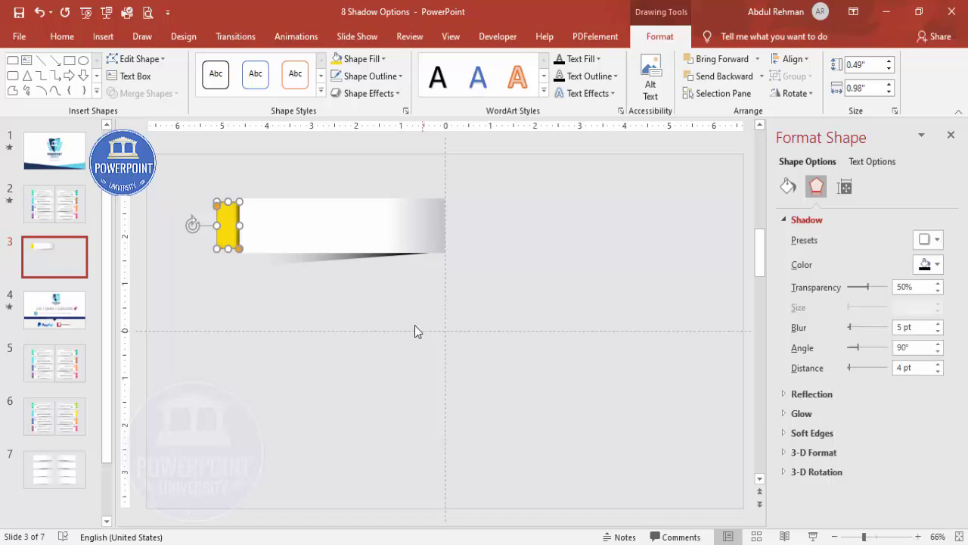
click(261, 304)
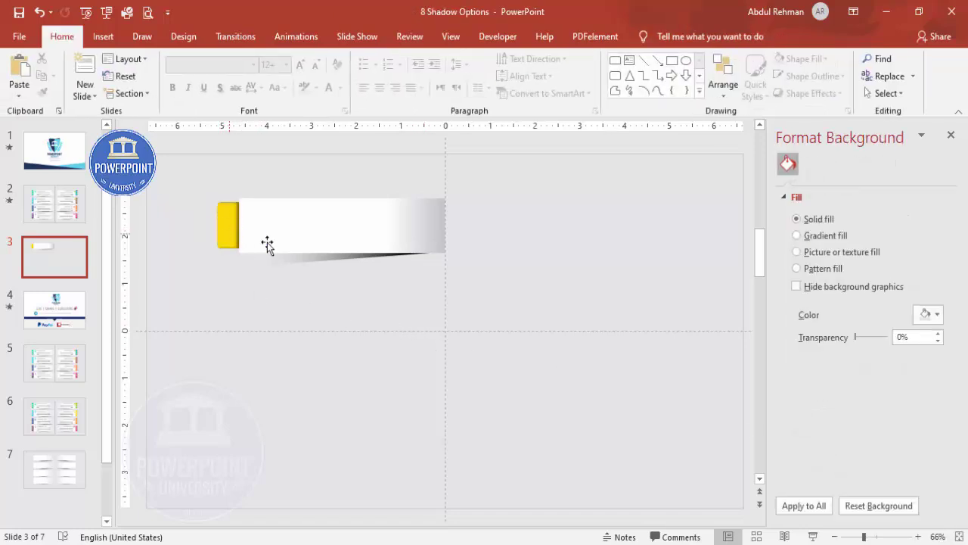
Step: Group the yellow tab and white banner into one object with Ctrl+G
drag(553, 288, 214, 270)
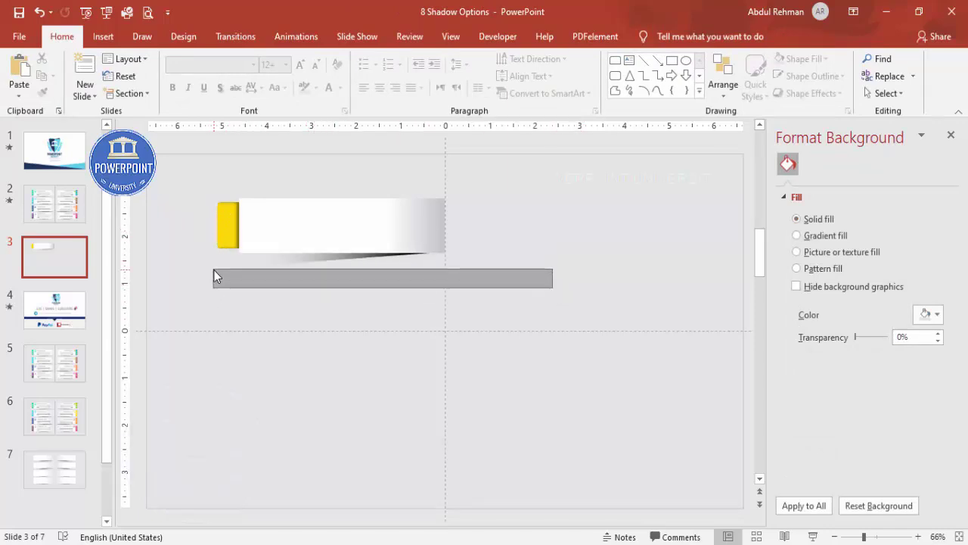
drag(214, 270, 174, 158)
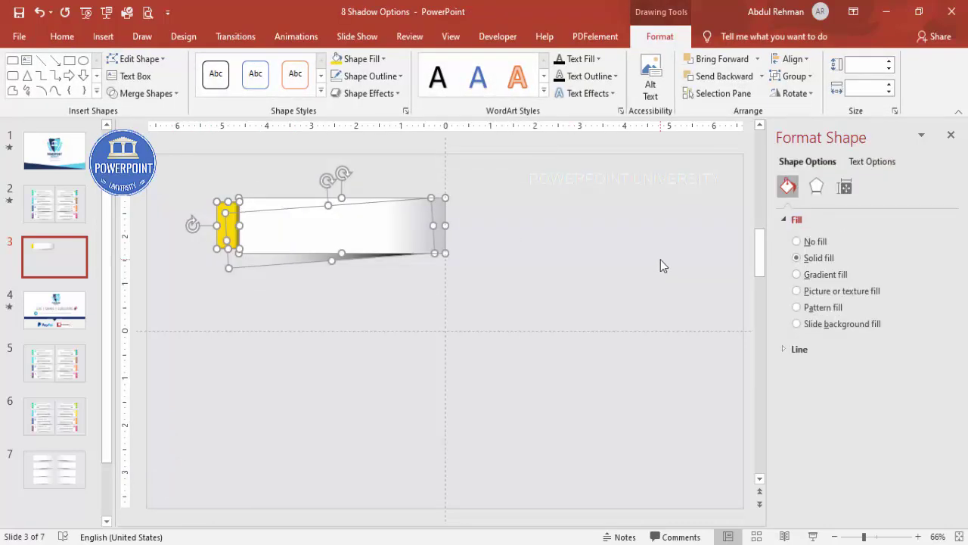
key(ctrl+g)
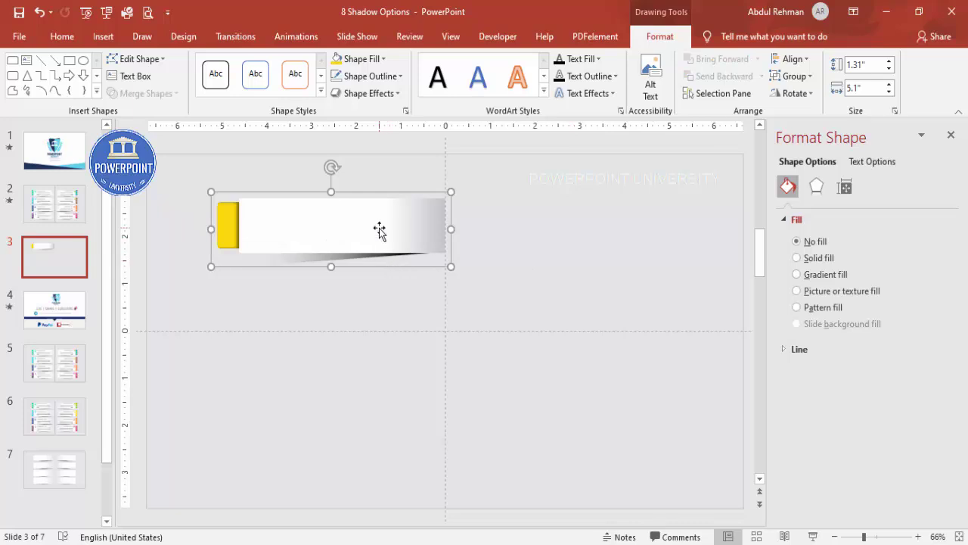
Step: Duplicate the group into three stacked banners and copy all three to the right half
drag(379, 229, 381, 397)
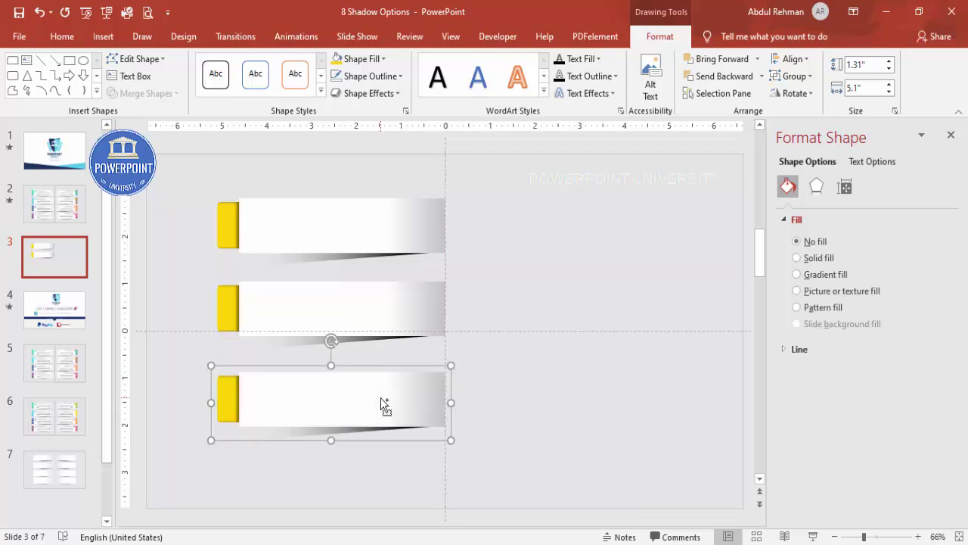
click(510, 413)
drag(520, 455, 68, 171)
drag(409, 240, 625, 221)
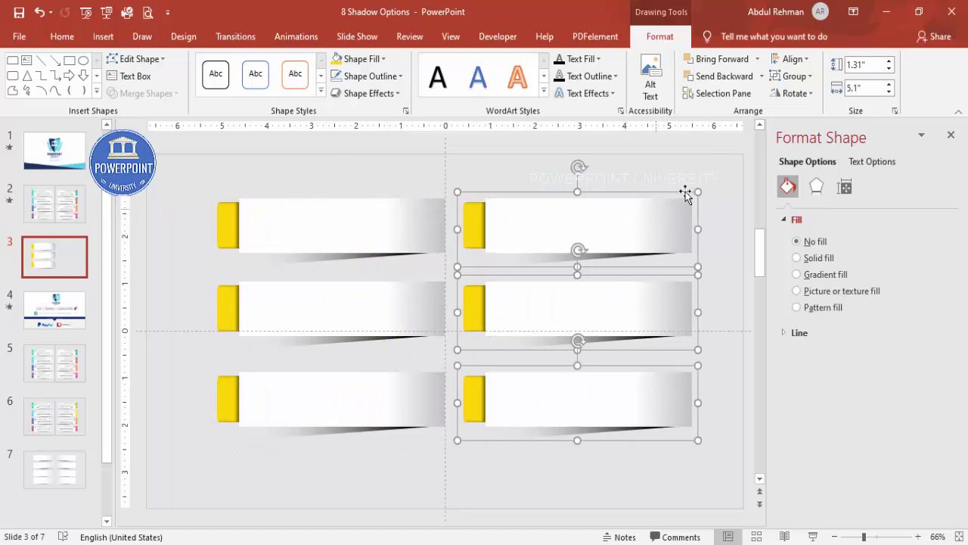
Step: Flip the right banners horizontally and move them left to meet the left banners
click(795, 93)
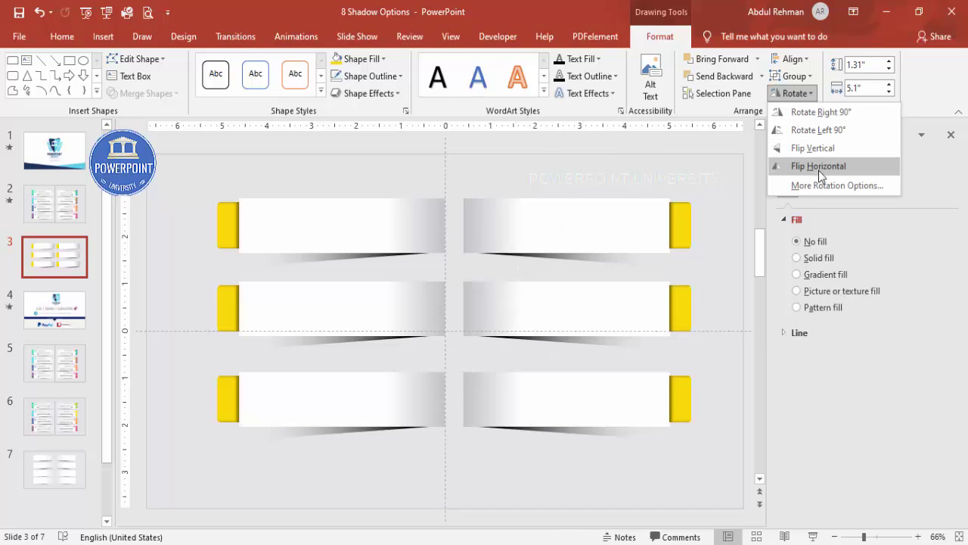
click(819, 168)
drag(605, 217, 584, 215)
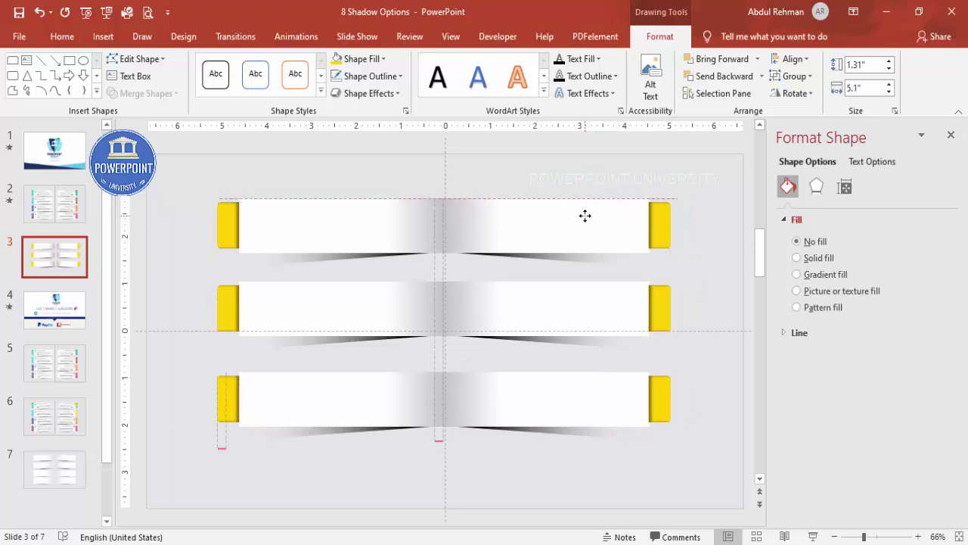
Step: Ungroup the right banners, then nudge all banner shapes down slightly
right_click(510, 227)
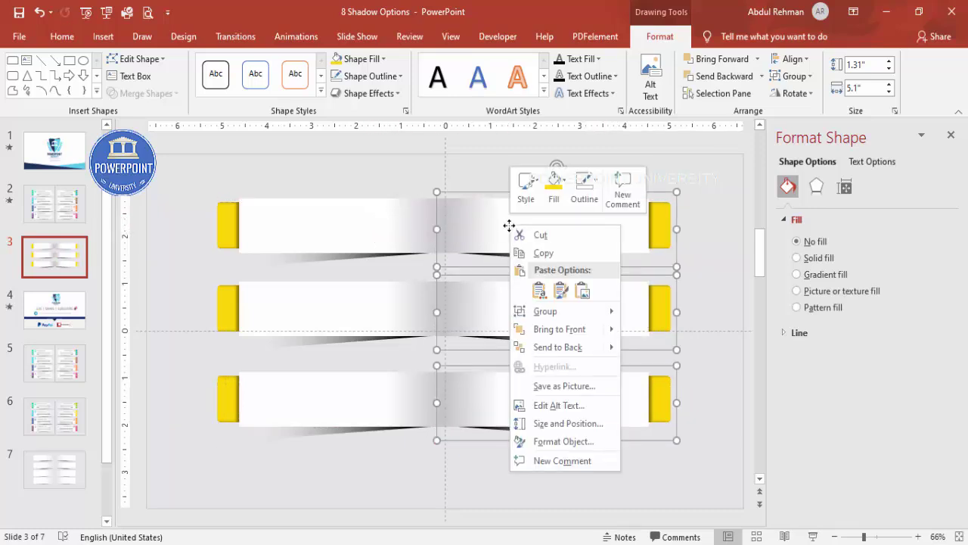
mouse_move(579, 313)
click(660, 351)
click(320, 198)
click(162, 272)
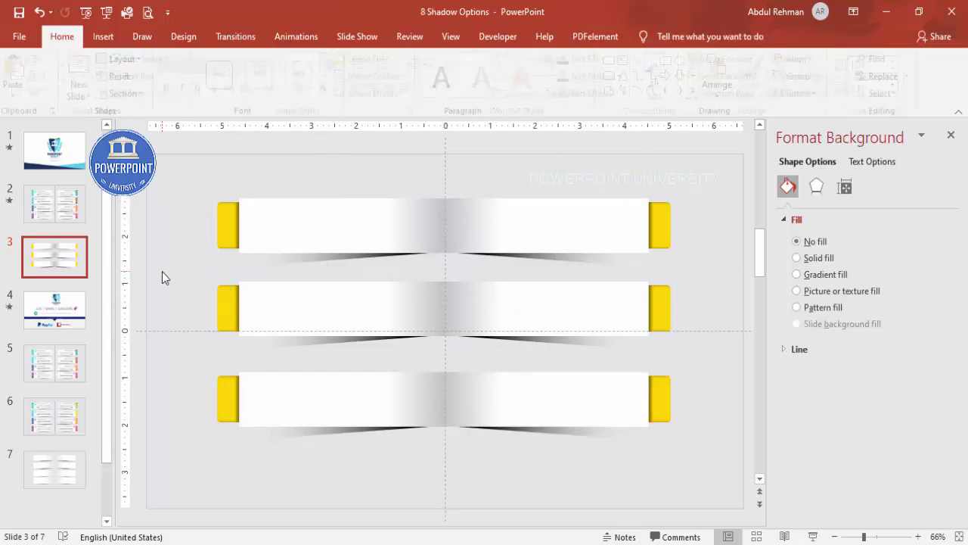
drag(690, 482, 155, 140)
key(Down)
key(Down)
key(Down)
key(Down)
key(Down)
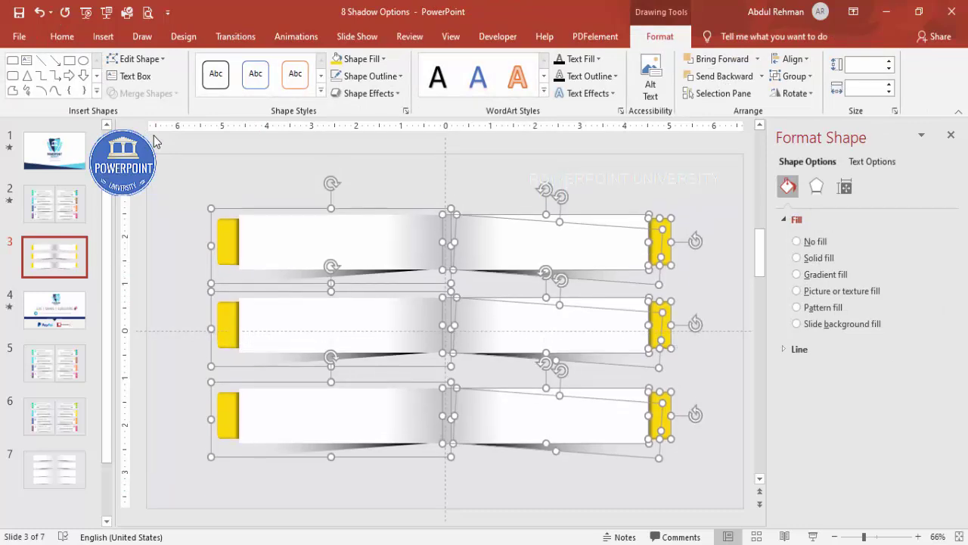
click(484, 182)
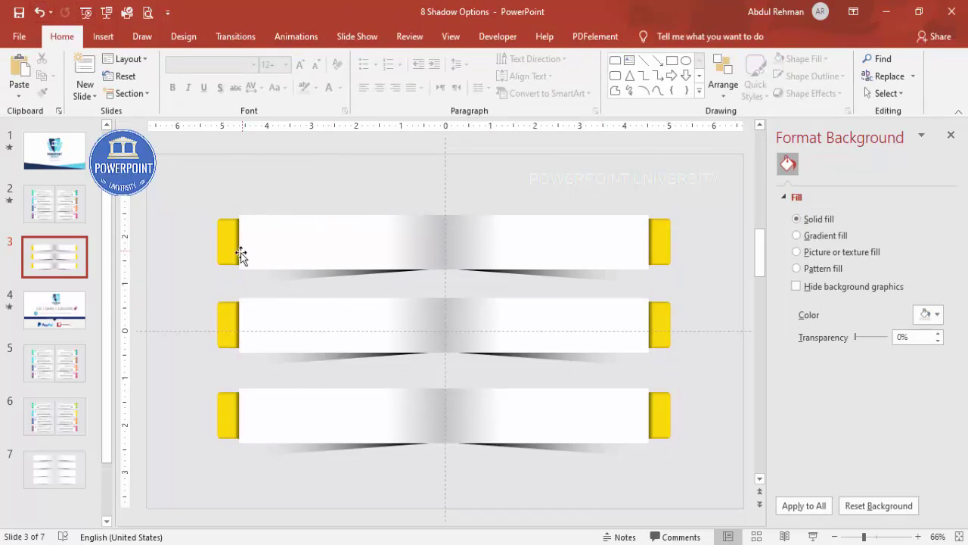
Step: Ungroup the three left banner halves so tabs and bands are separate
click(224, 336)
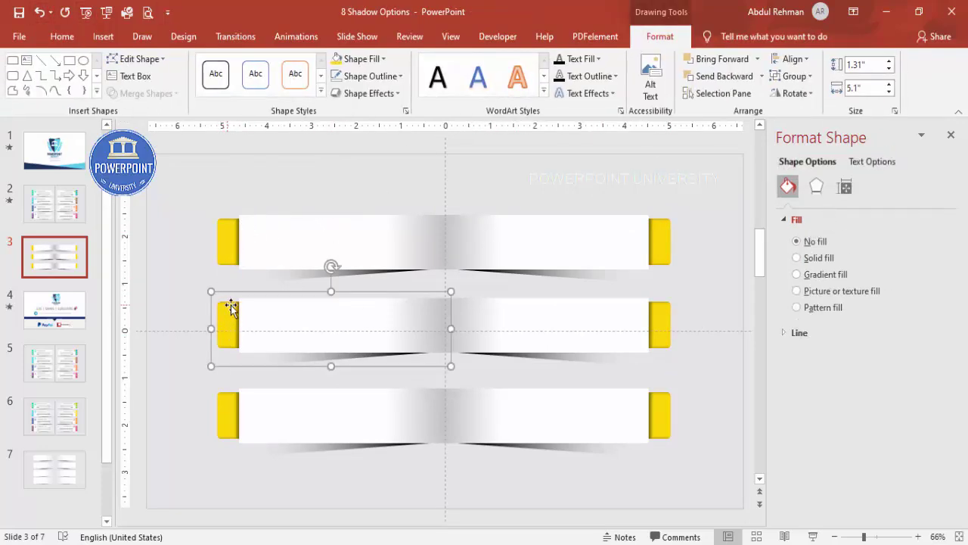
shift+click(271, 253)
shift+click(288, 439)
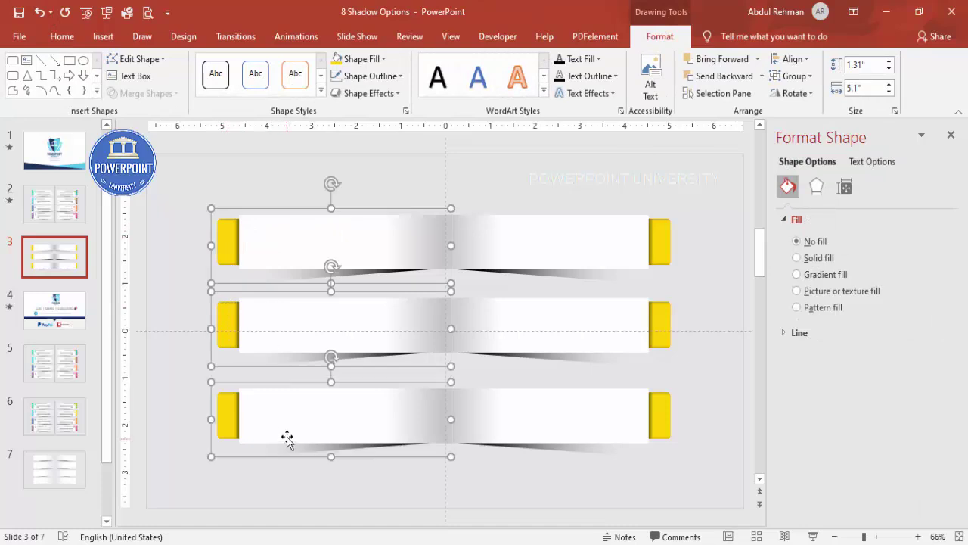
right_click(288, 421)
mouse_move(385, 261)
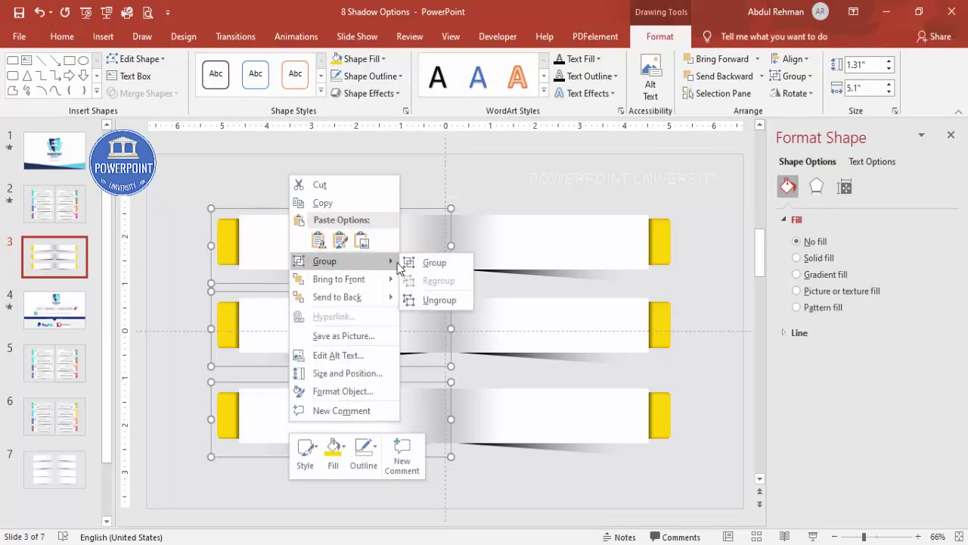
click(437, 300)
click(516, 257)
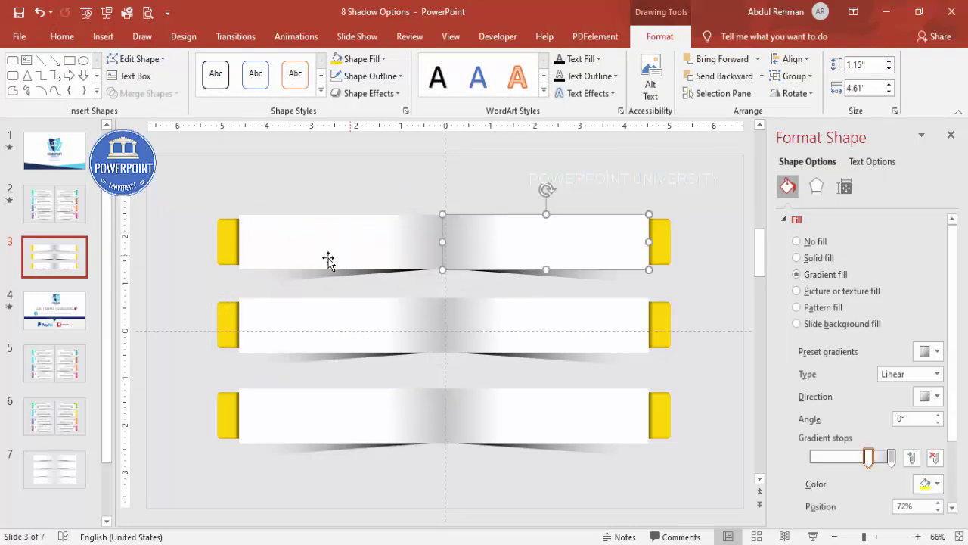
click(222, 237)
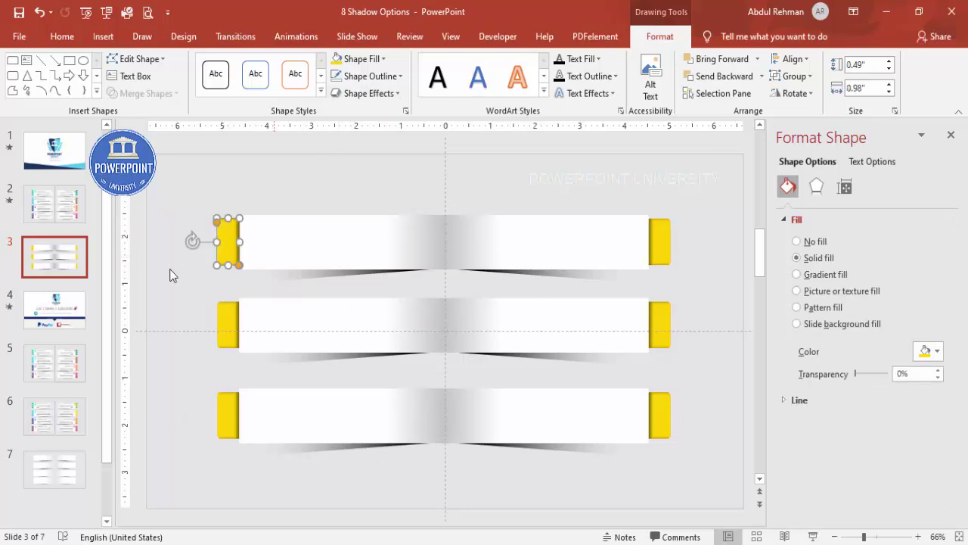
Step: Fill the middle-left tab dark blue, bottom-left purple and top-right green
click(227, 297)
click(227, 313)
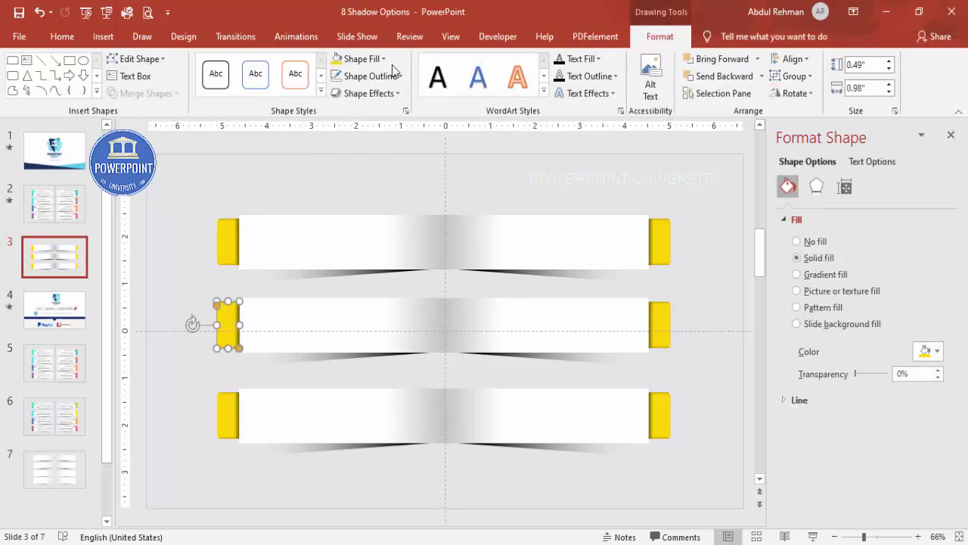
click(360, 58)
click(395, 205)
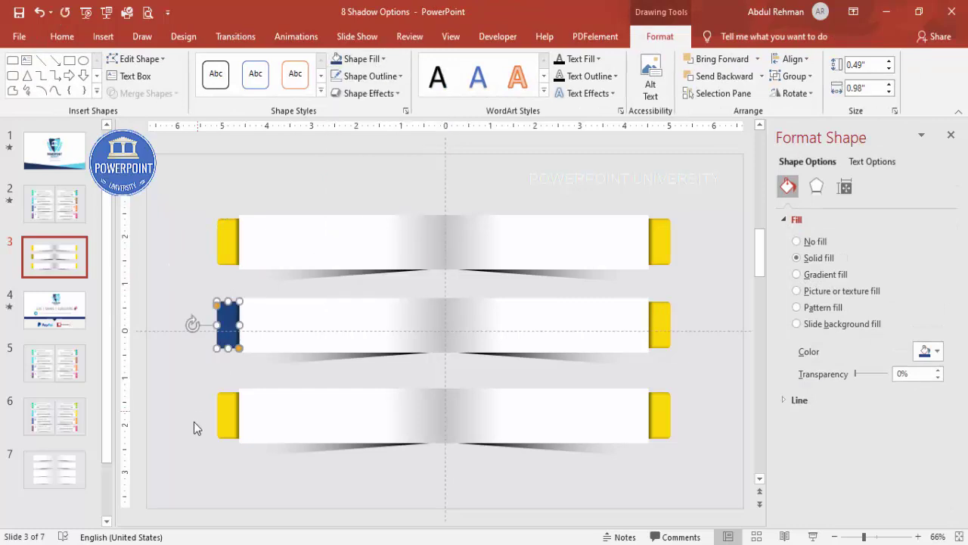
click(229, 409)
click(360, 59)
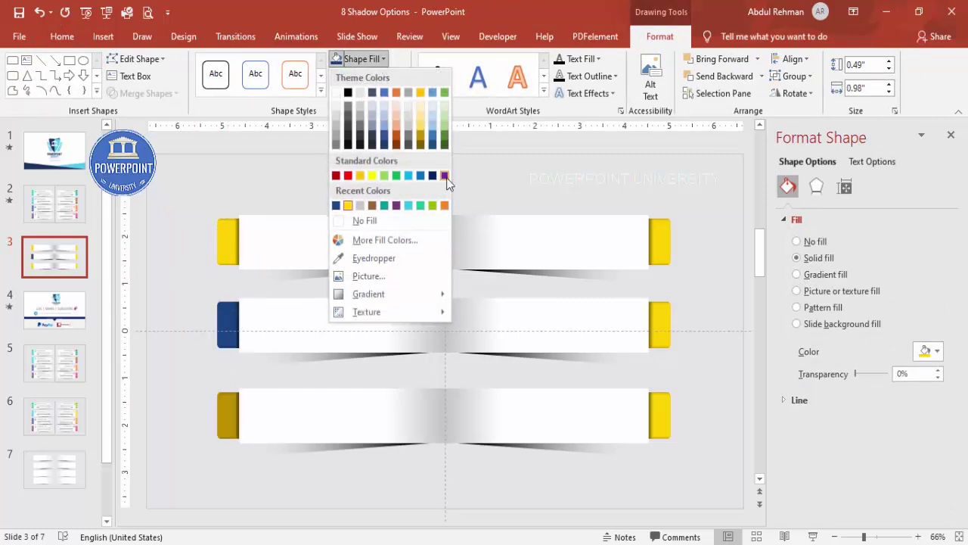
click(447, 177)
click(662, 236)
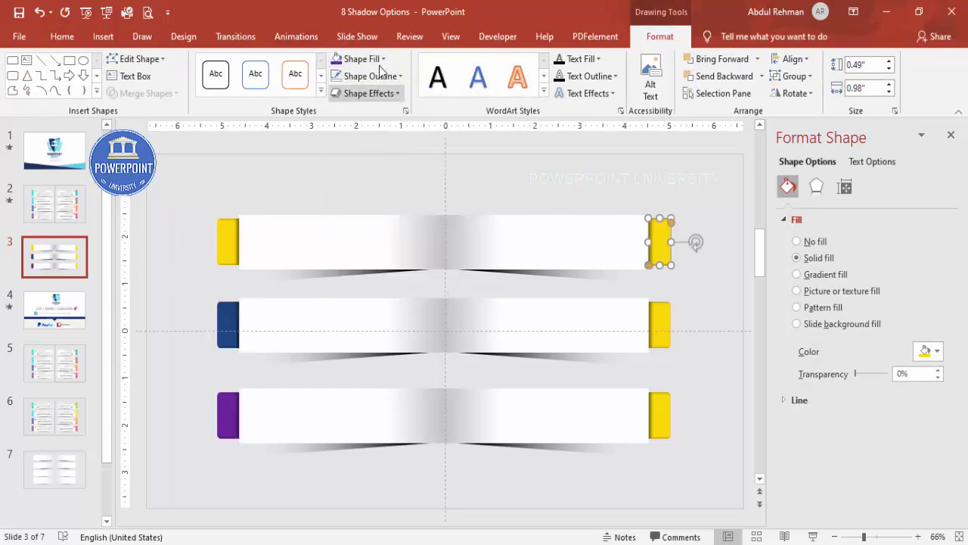
click(360, 59)
click(433, 205)
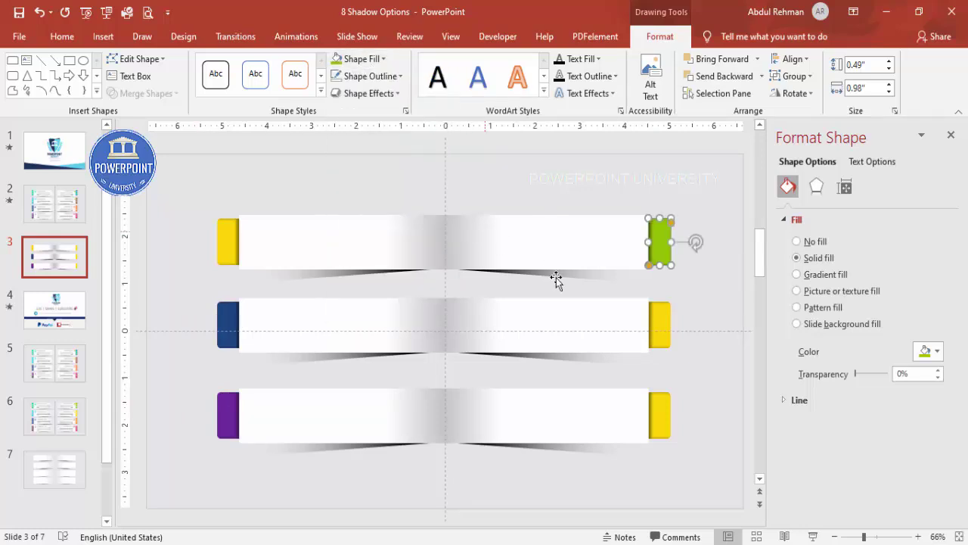
Step: Fill the middle-right tab brown and the bottom-right tab teal, then open Insert Icons
click(659, 342)
click(360, 58)
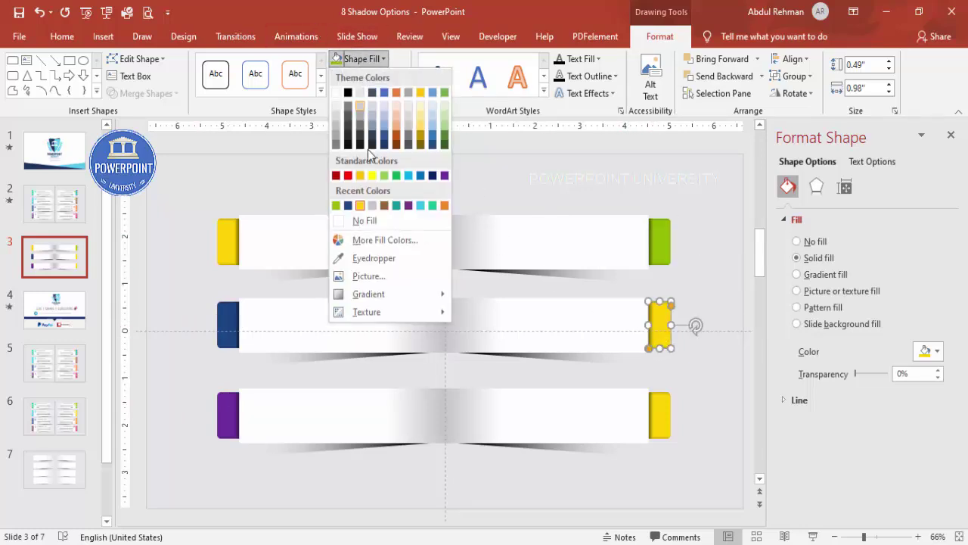
click(384, 205)
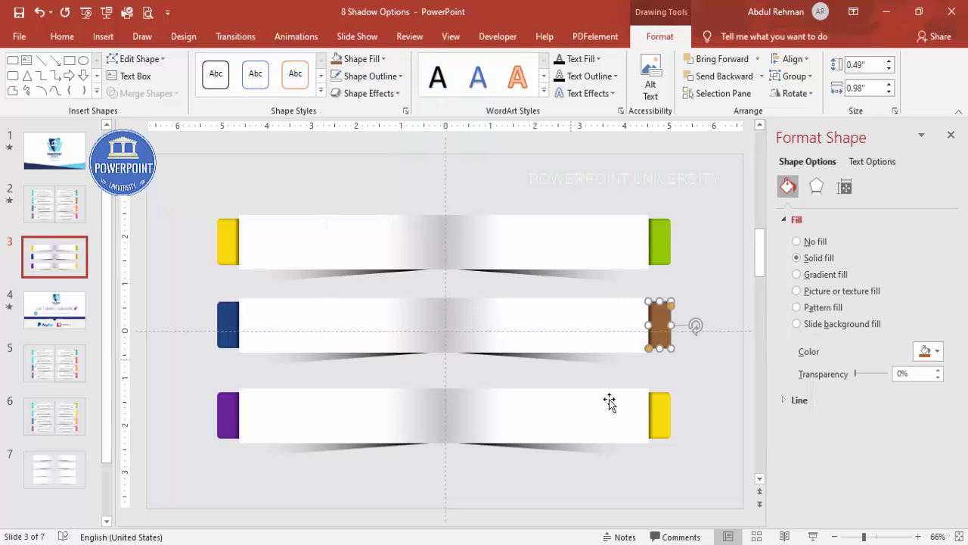
click(661, 418)
click(382, 59)
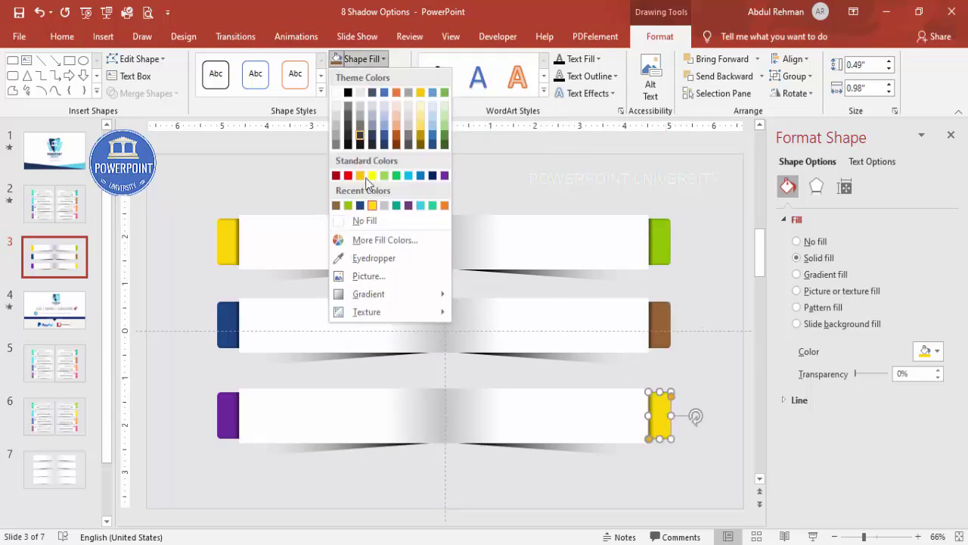
click(395, 205)
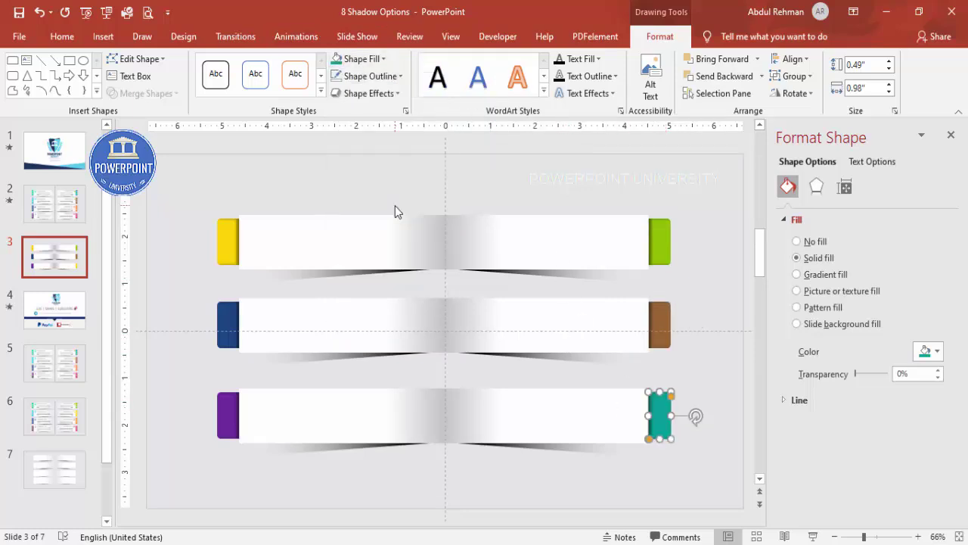
click(252, 179)
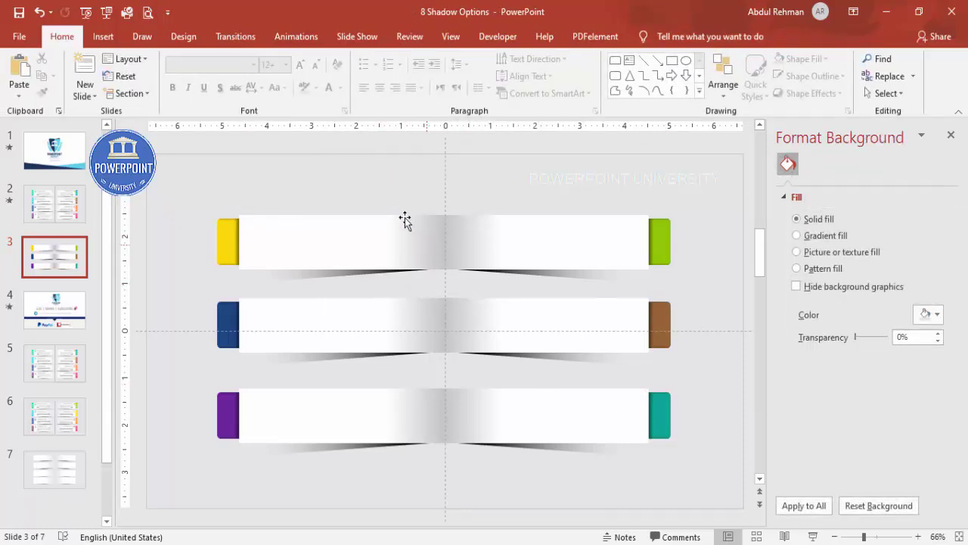
click(103, 36)
click(249, 83)
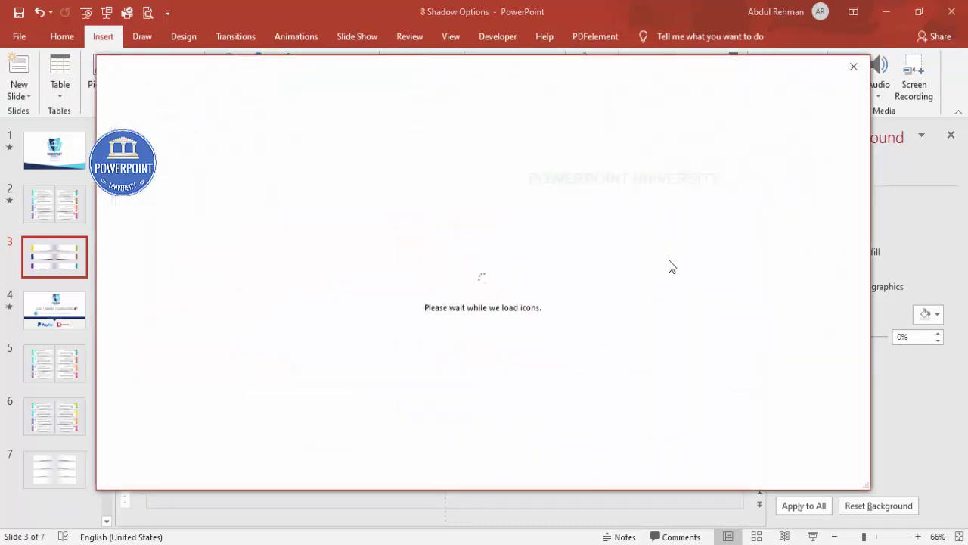
Step: Insert the target, bar chart, presentation bar chart, presentation pie chart and lightbulb icons
click(780, 405)
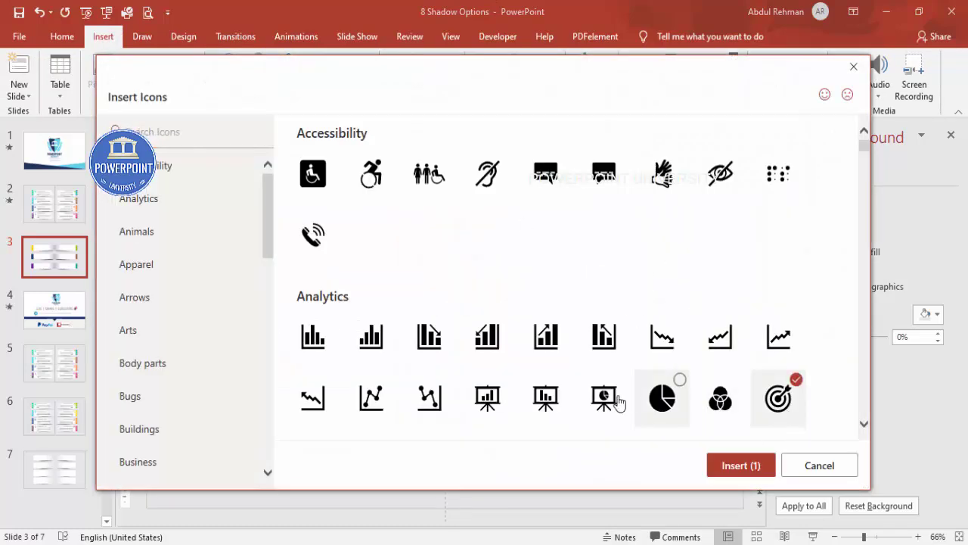
click(603, 397)
click(487, 397)
click(487, 337)
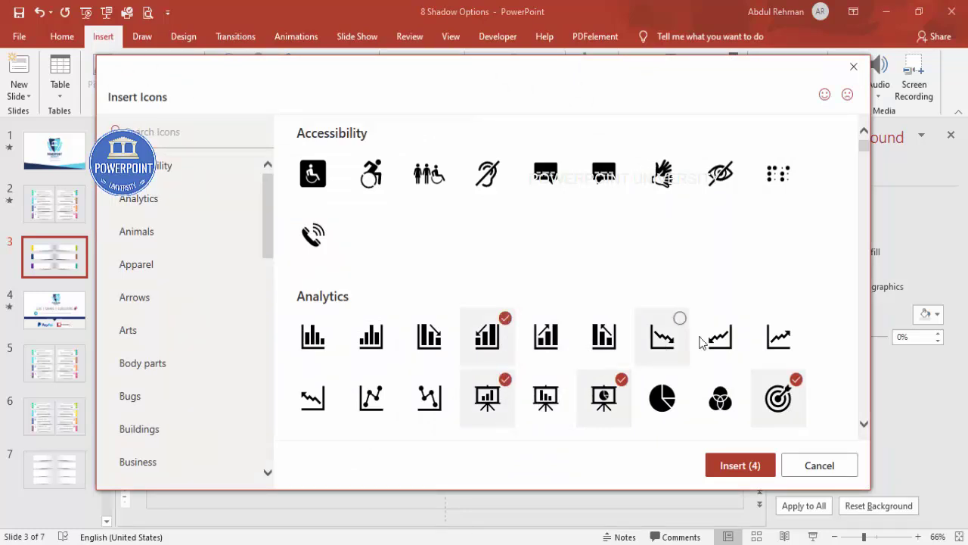
scroll(709, 266, down, 3)
click(704, 323)
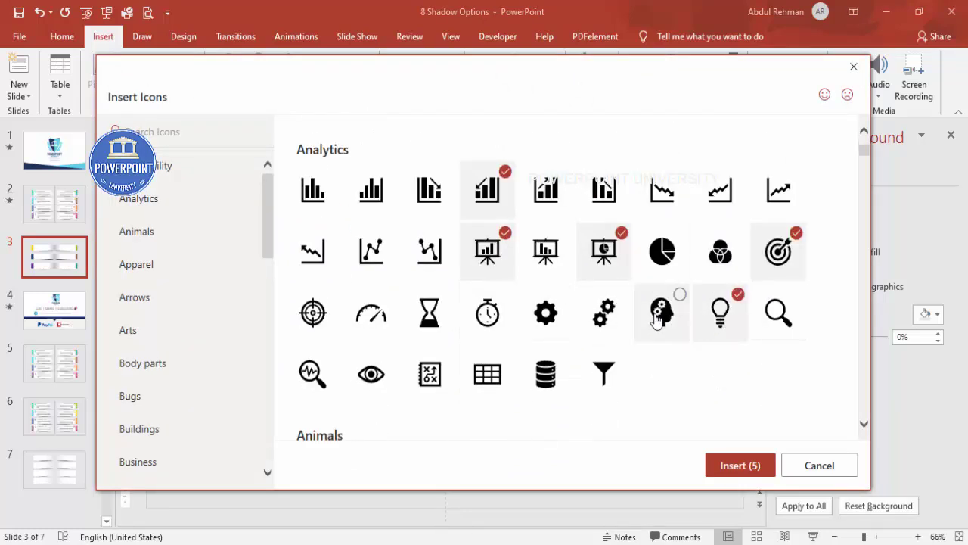
click(752, 469)
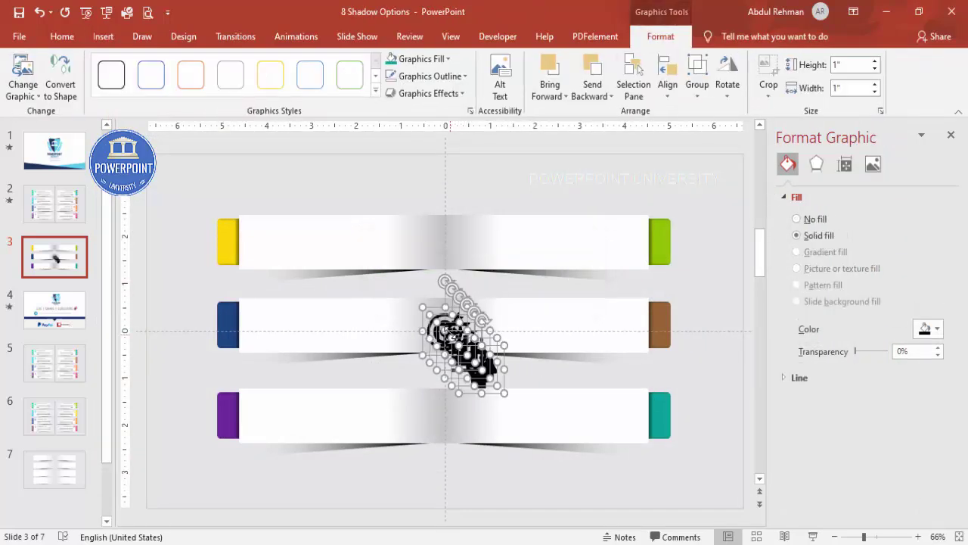
Step: Move the icons to the upper right and set their height to 0.5 inch
drag(471, 310, 684, 178)
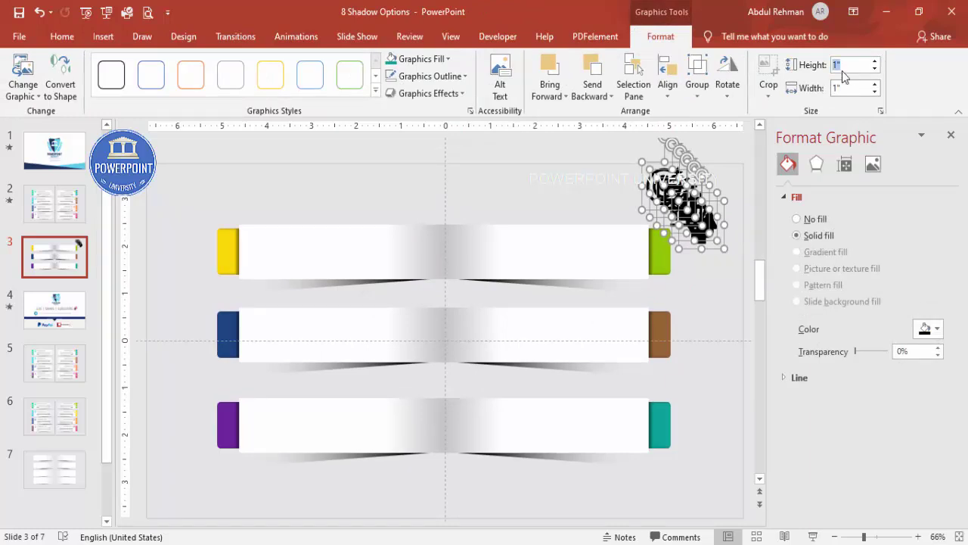
key(Return)
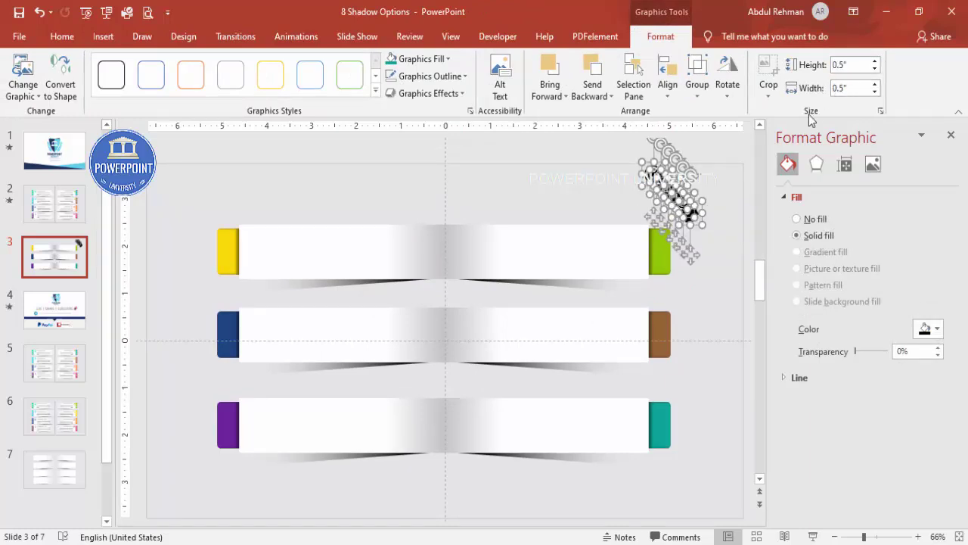
click(736, 183)
Step: Place the pie, target, chart and presentation icons beside the yellow, blue, purple tabs and top-right end
drag(673, 196, 252, 228)
drag(654, 164, 253, 312)
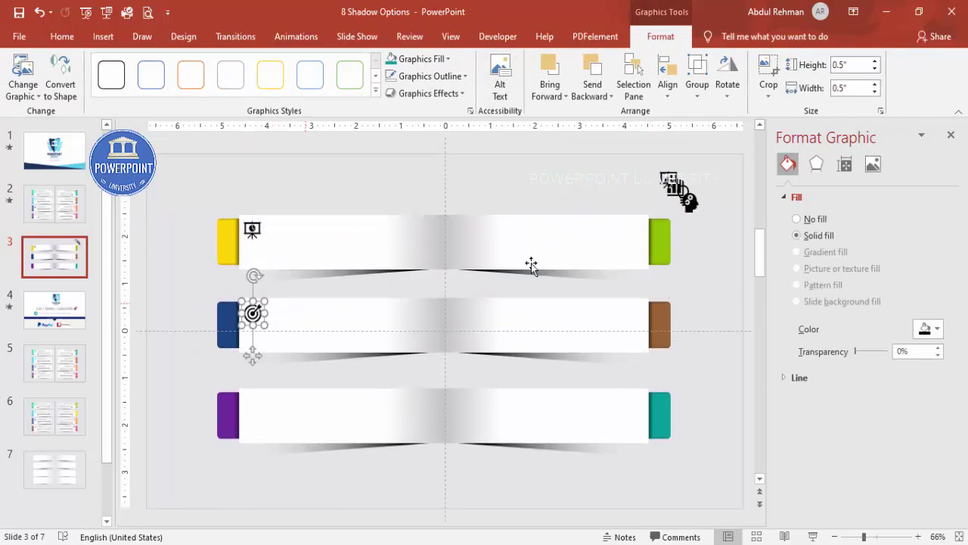
drag(669, 193, 248, 403)
drag(668, 181, 639, 413)
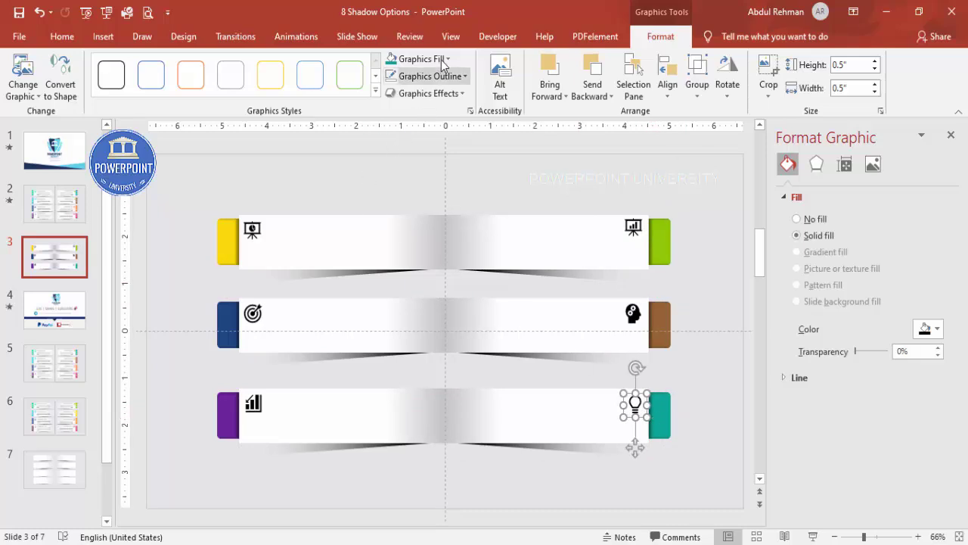
click(415, 58)
Step: Eyedrop the teal tab colour onto the lightbulb icon, then sample the brown middle-right tab
click(426, 256)
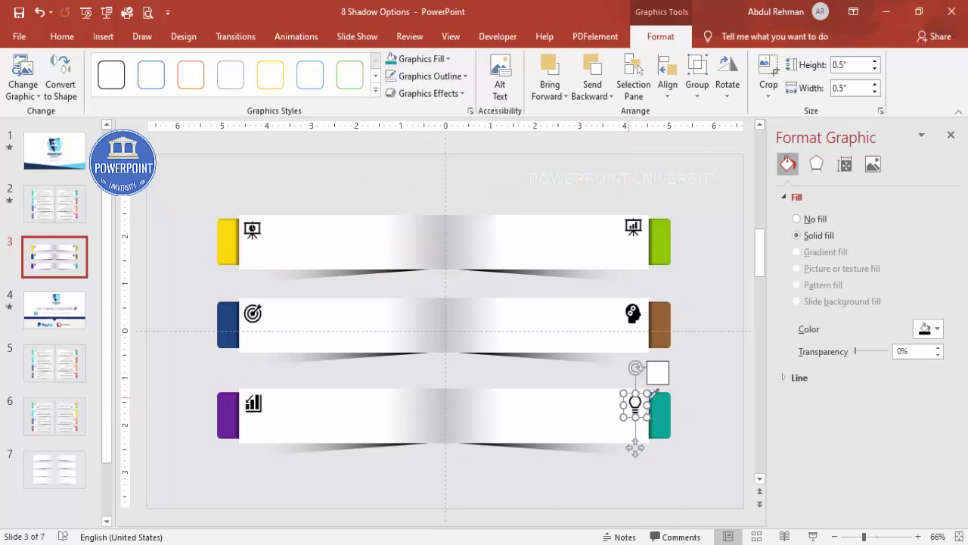
click(659, 342)
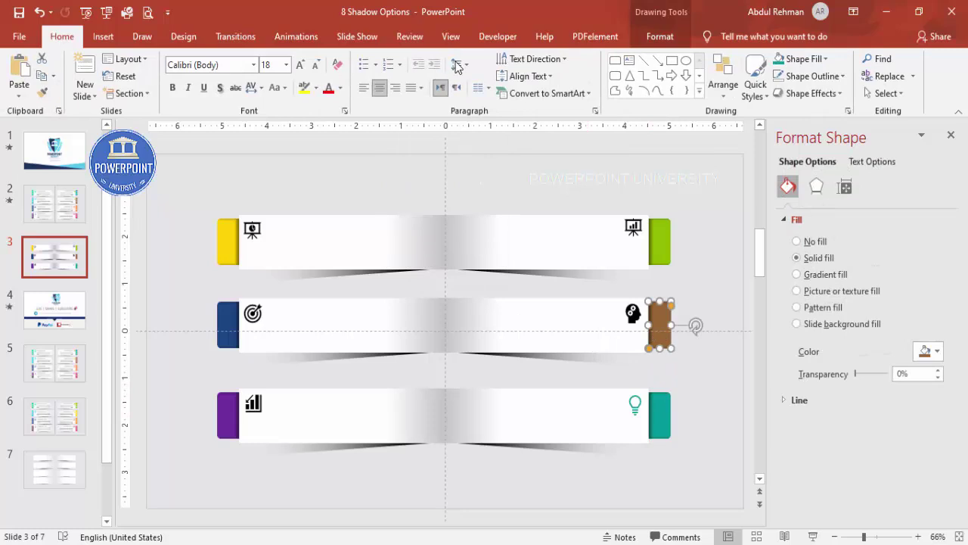
click(660, 36)
click(372, 59)
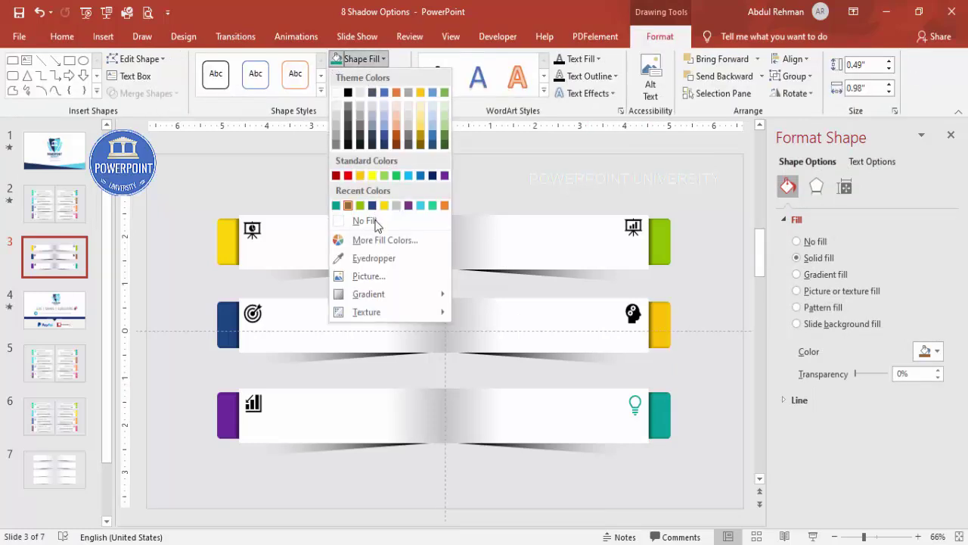
click(348, 256)
click(668, 316)
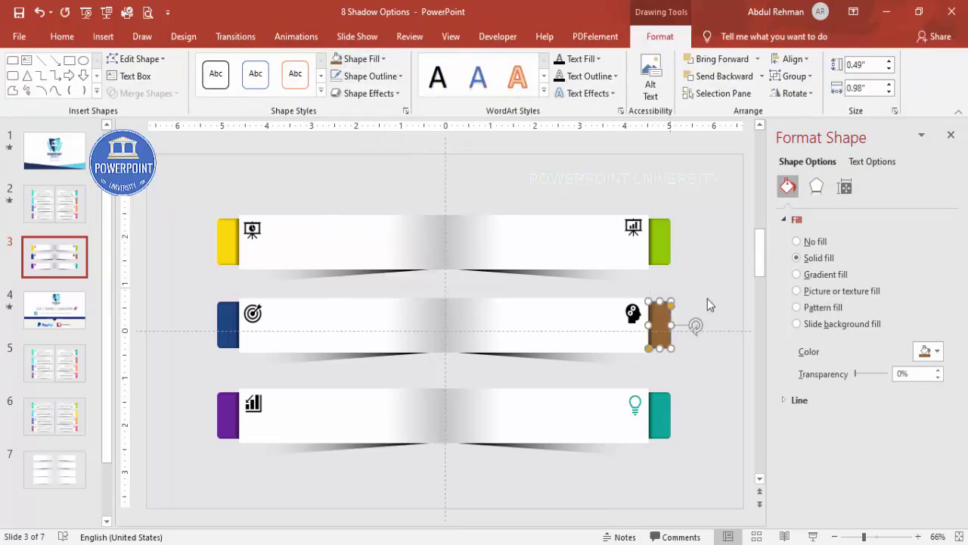
Step: Recolour the head icon with the brown tab's colour using the eyedropper
click(632, 313)
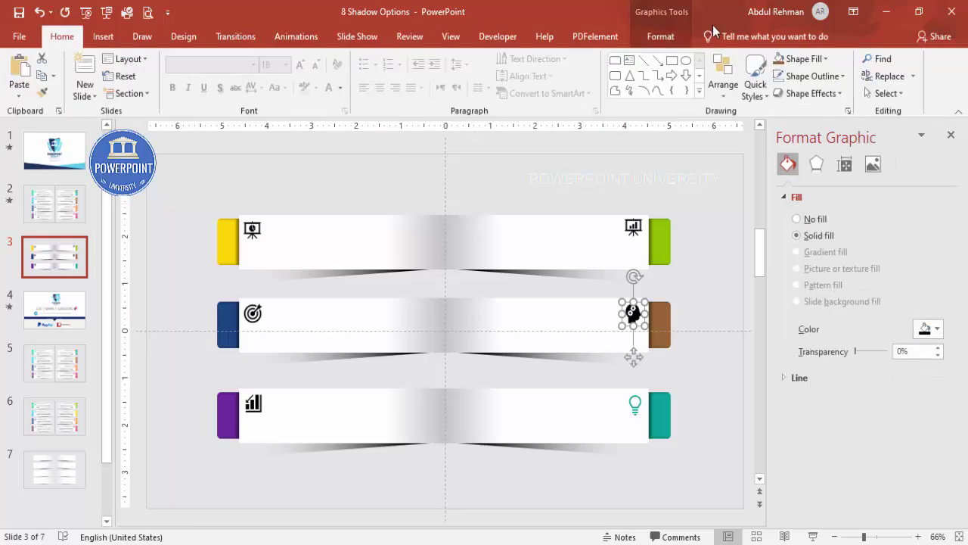
click(661, 36)
click(414, 59)
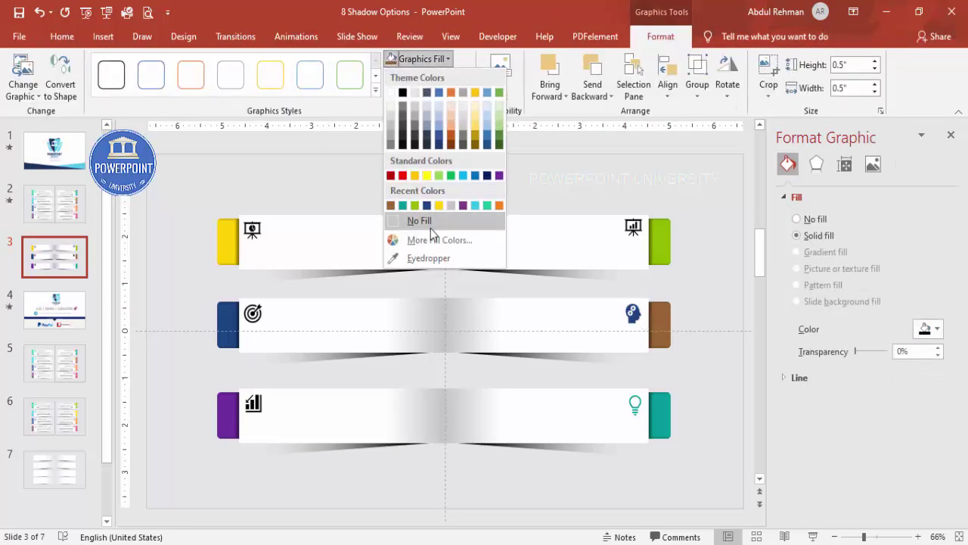
click(429, 258)
click(656, 308)
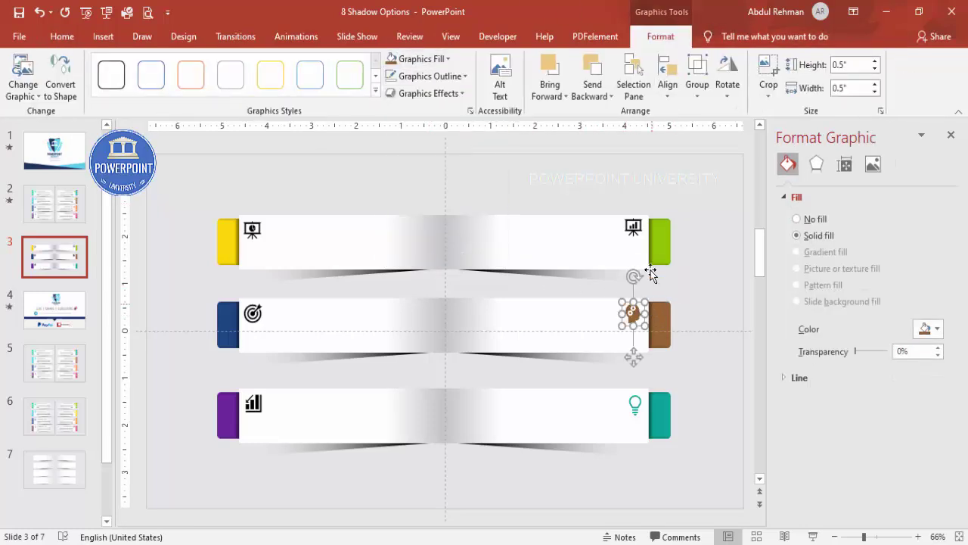
Step: Colour the top-right presentation icon green and the top-left presentation icon yellow to match their tabs
click(639, 228)
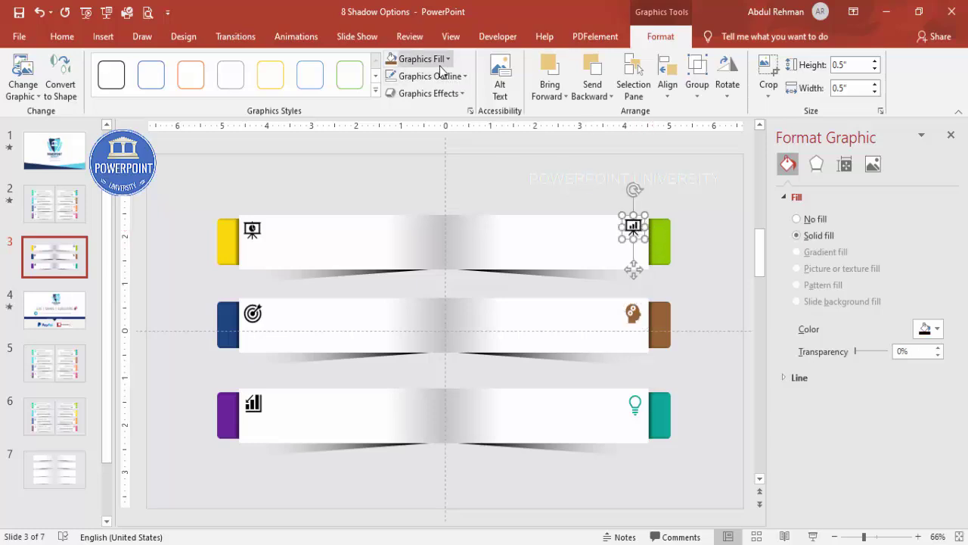
click(415, 59)
click(428, 258)
click(660, 239)
click(254, 230)
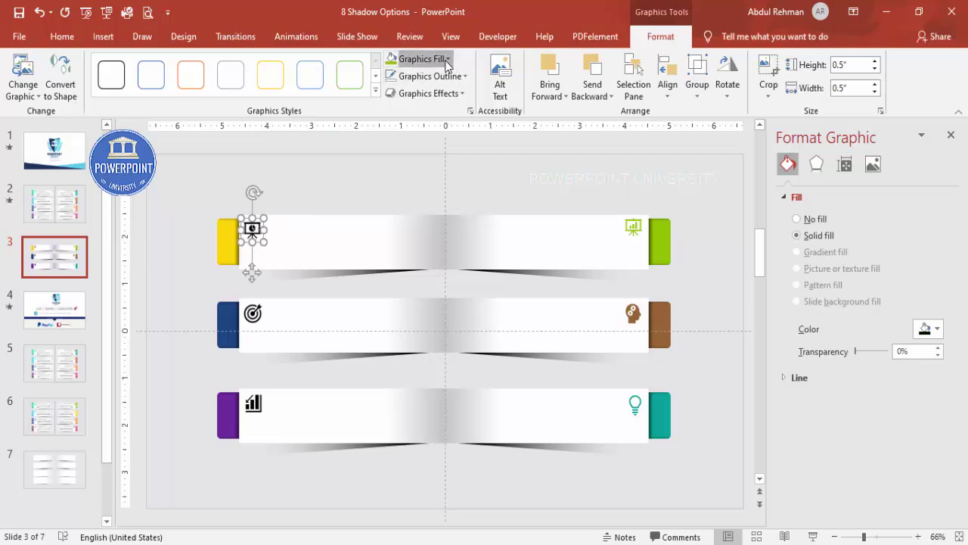
click(415, 59)
click(428, 258)
click(228, 239)
Step: Give the target icon the navy tab colour and the chart icon the purple tab colour
click(253, 313)
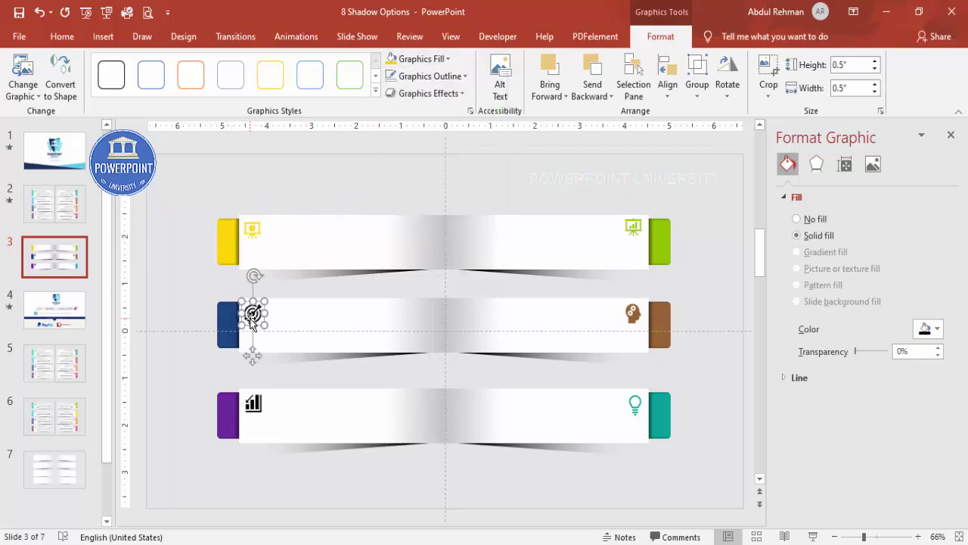
click(415, 59)
click(429, 258)
click(227, 322)
click(255, 405)
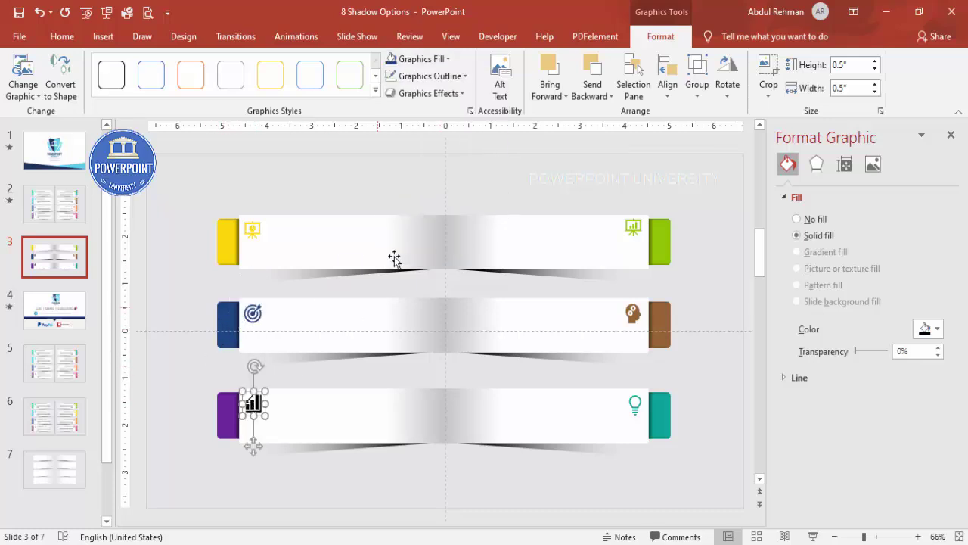
click(420, 59)
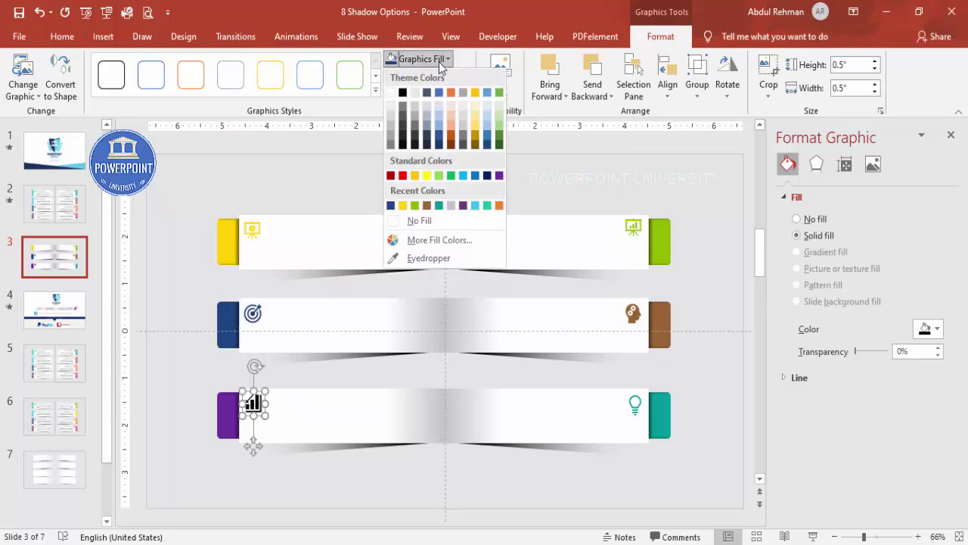
click(439, 258)
click(227, 407)
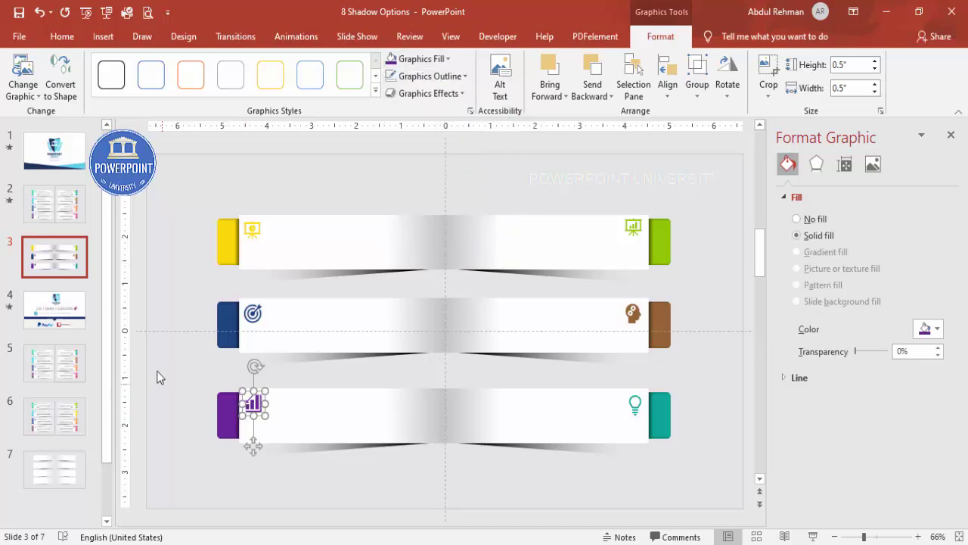
click(168, 227)
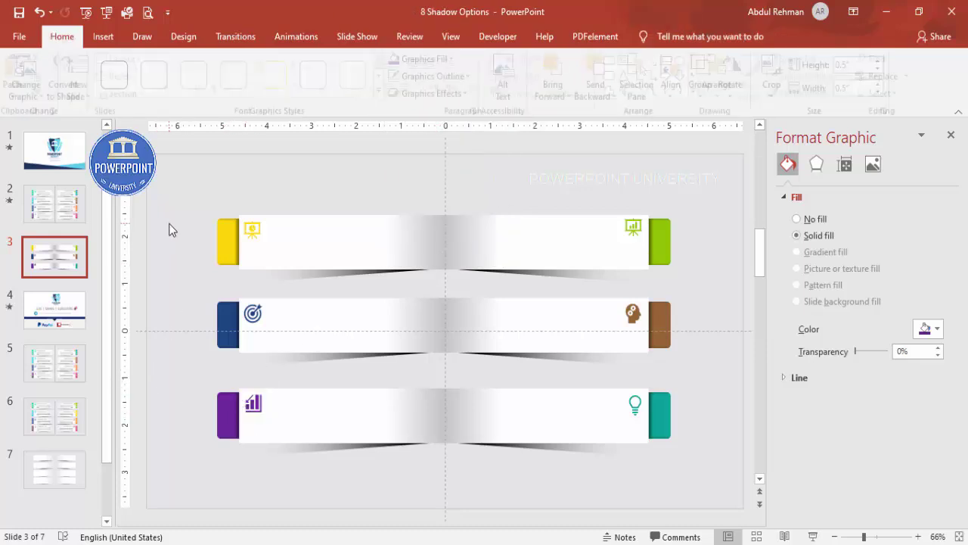
click(102, 37)
Step: Add a bold 16 pt 'TITLE HERE' text box beside the top-left banner icon
click(639, 75)
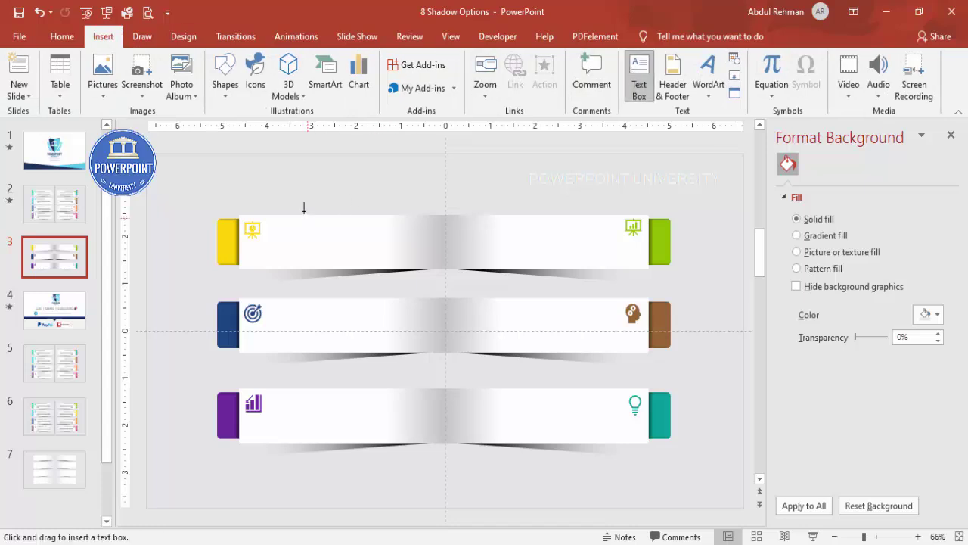
drag(269, 218, 408, 238)
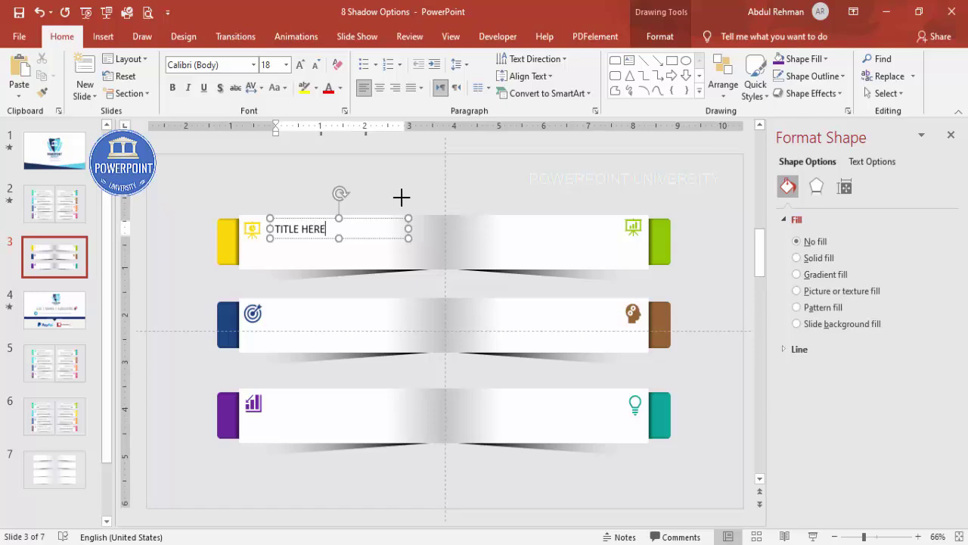
click(373, 217)
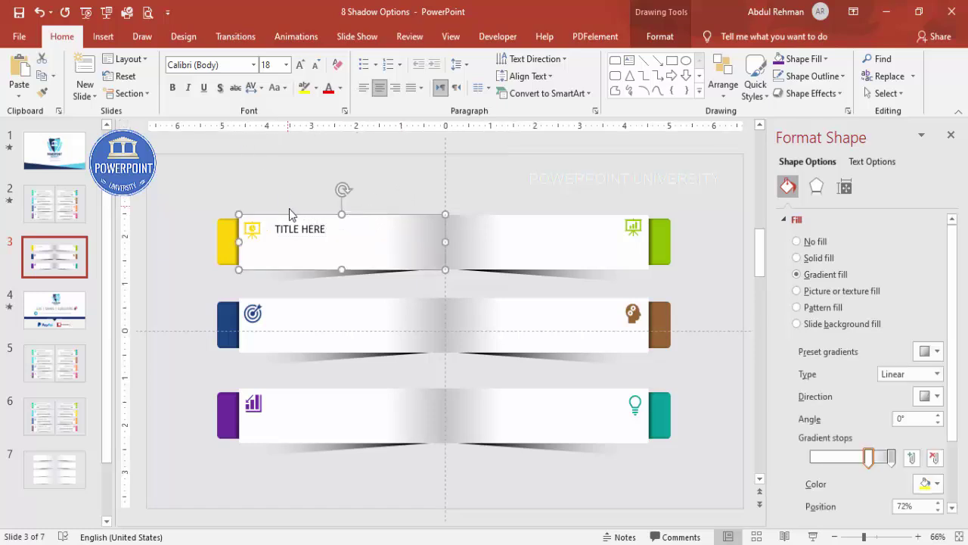
click(303, 237)
click(173, 87)
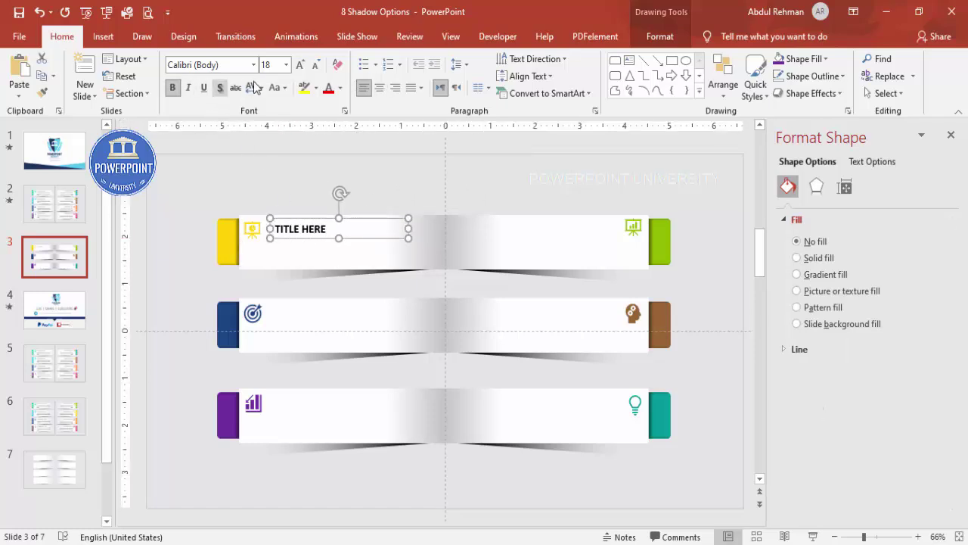
click(314, 65)
drag(313, 220, 307, 219)
click(335, 191)
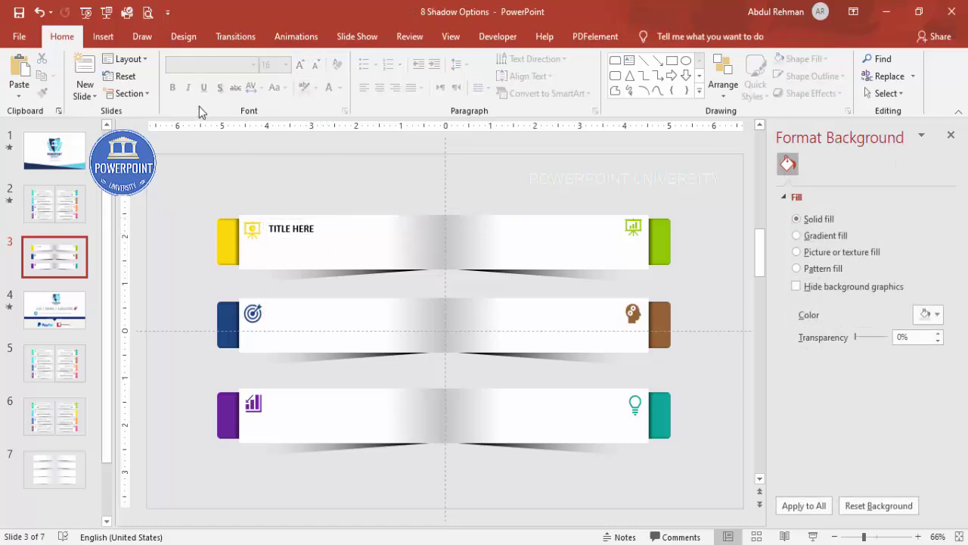
Step: Draw another empty text box above the top banner
click(103, 37)
click(639, 76)
drag(355, 178, 612, 260)
Step: Fill the text box with =lorem(1) placeholder text and delete its last sentences
text(=)
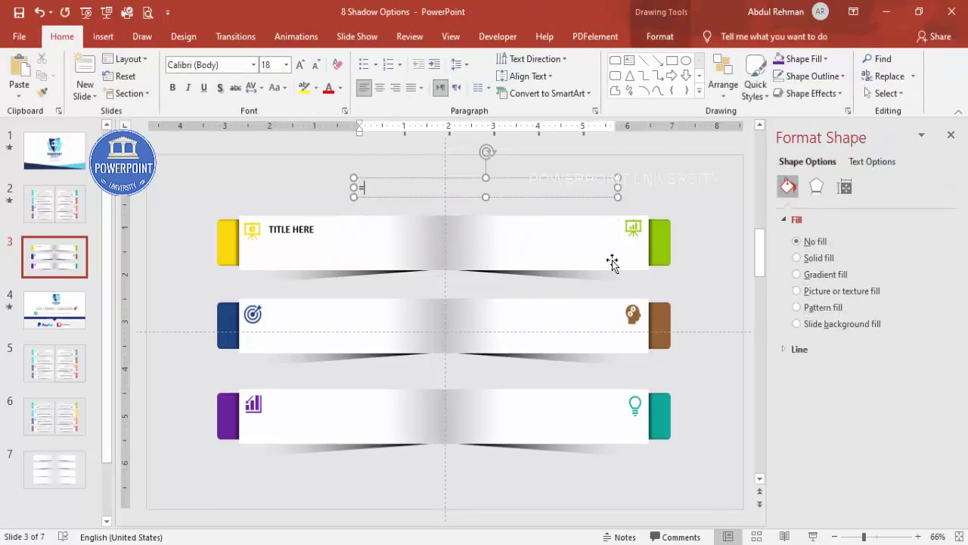
text(lorem(1))
key(Return)
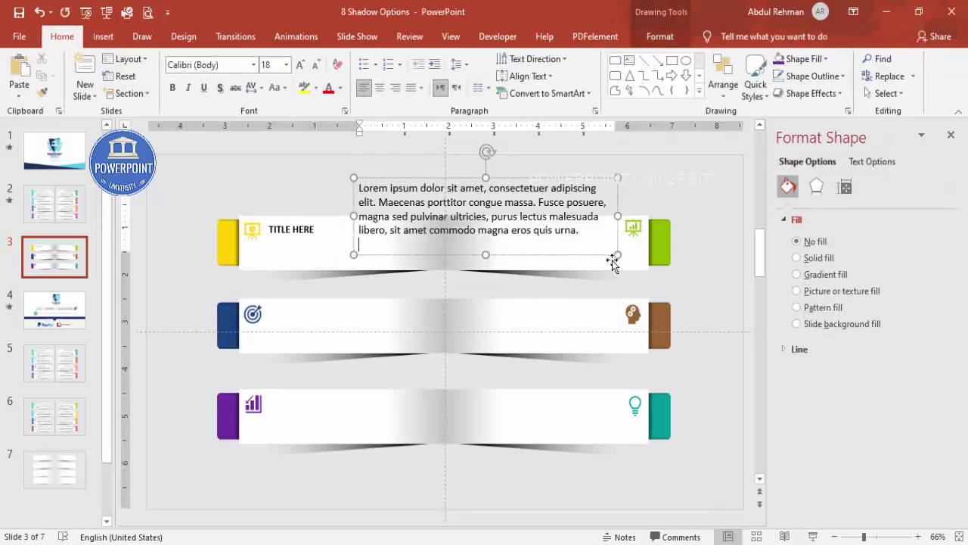
drag(539, 205, 654, 282)
key(Delete)
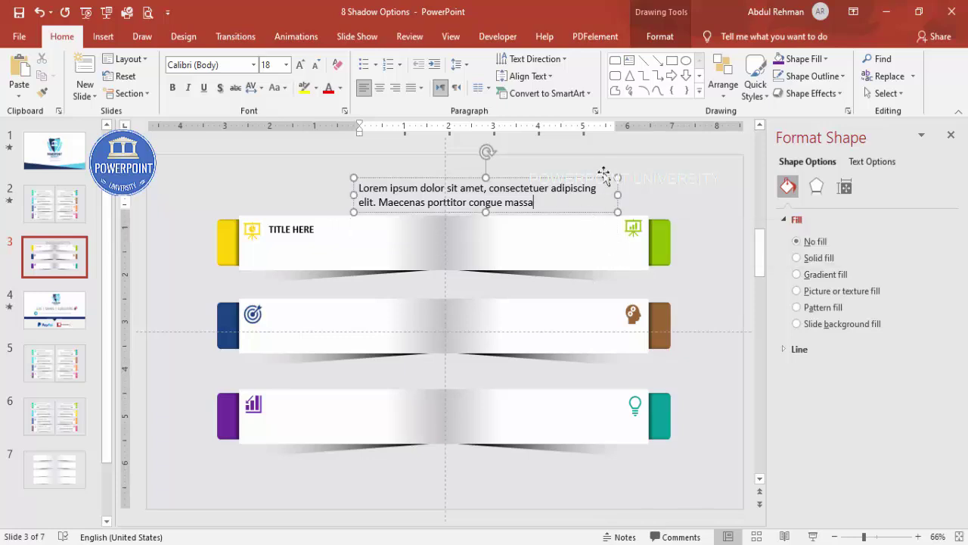
key(Escape)
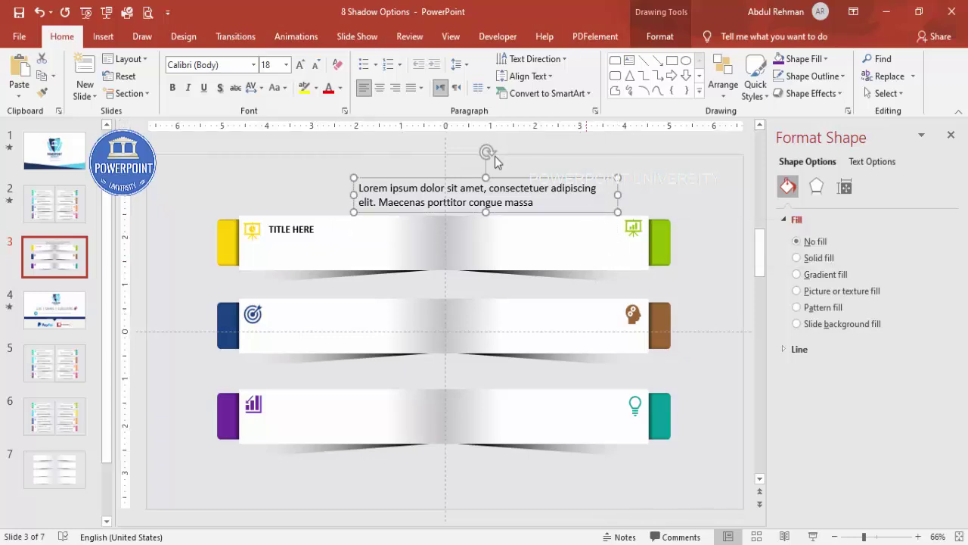
Step: Make the paragraph smaller and grey, then fit it in three lines under TITLE HERE
click(316, 67)
click(317, 67)
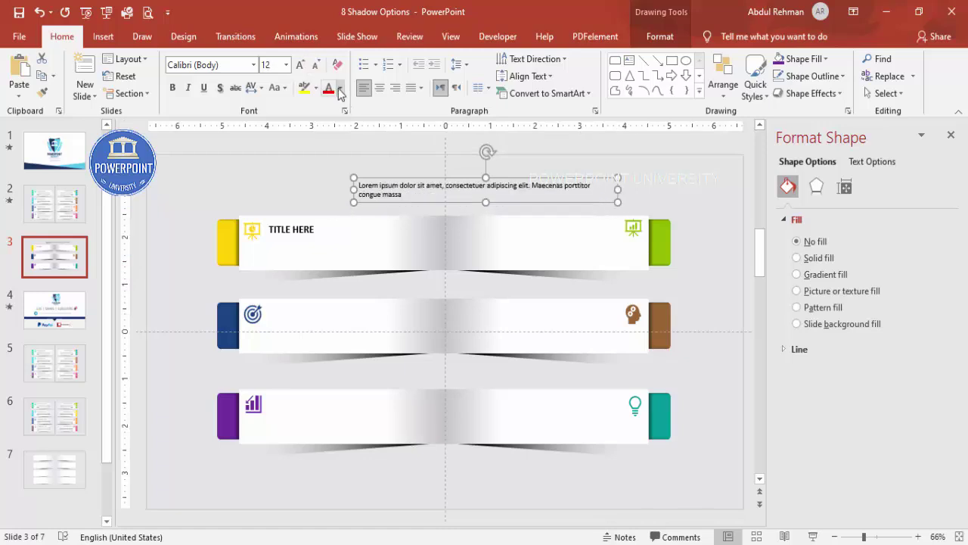
click(342, 89)
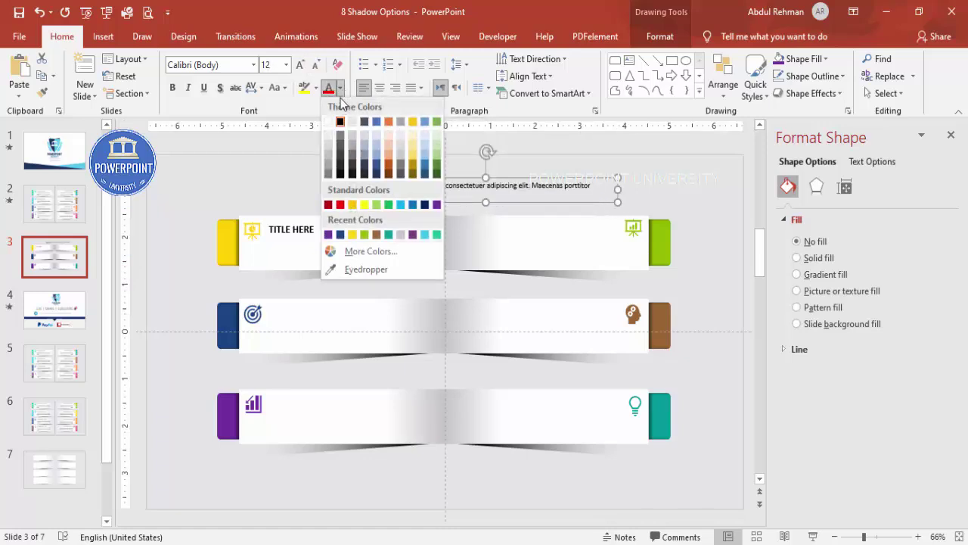
click(329, 174)
drag(546, 183, 458, 237)
drag(527, 241, 368, 233)
shift+click(309, 225)
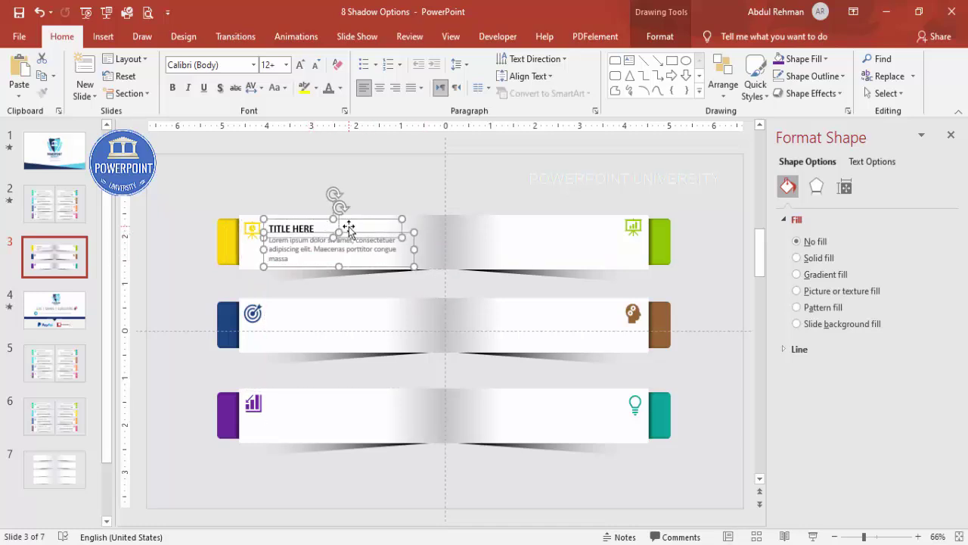
Step: Duplicate the title and paragraph pair onto the middle-left and bottom-left banners
key(ctrl+d)
drag(394, 241, 390, 301)
key(ctrl+d)
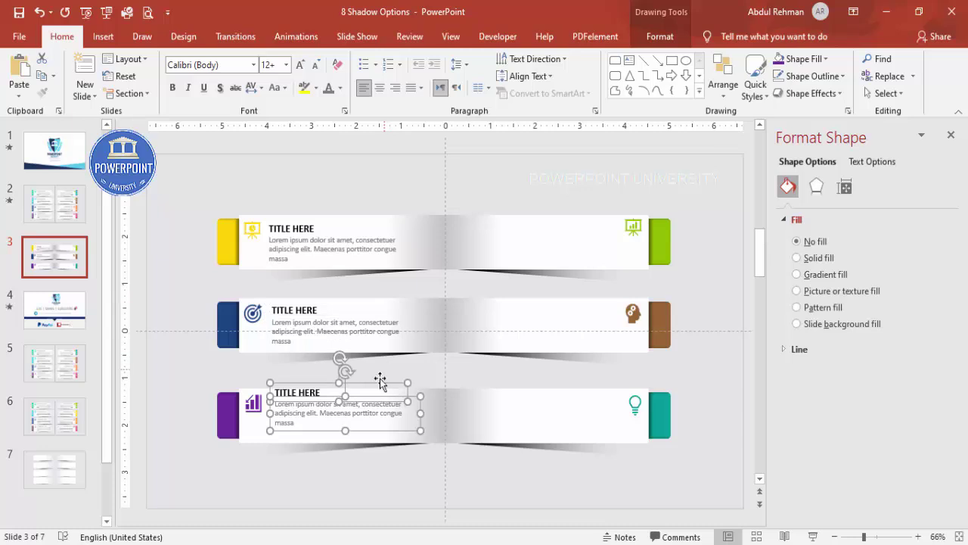
mouse_move(379, 386)
mouse_down()
mouse_move(371, 401)
mouse_move(383, 395)
mouse_up()
Step: Place a right-aligned copy of the text pair on the top-right banner, boxes aligned right
key(ctrl+d)
drag(387, 472, 596, 210)
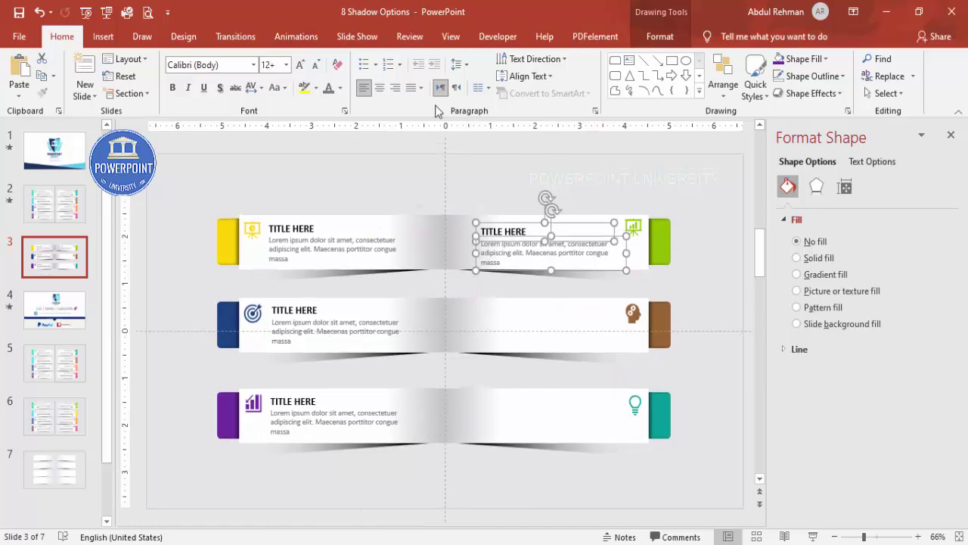
click(399, 90)
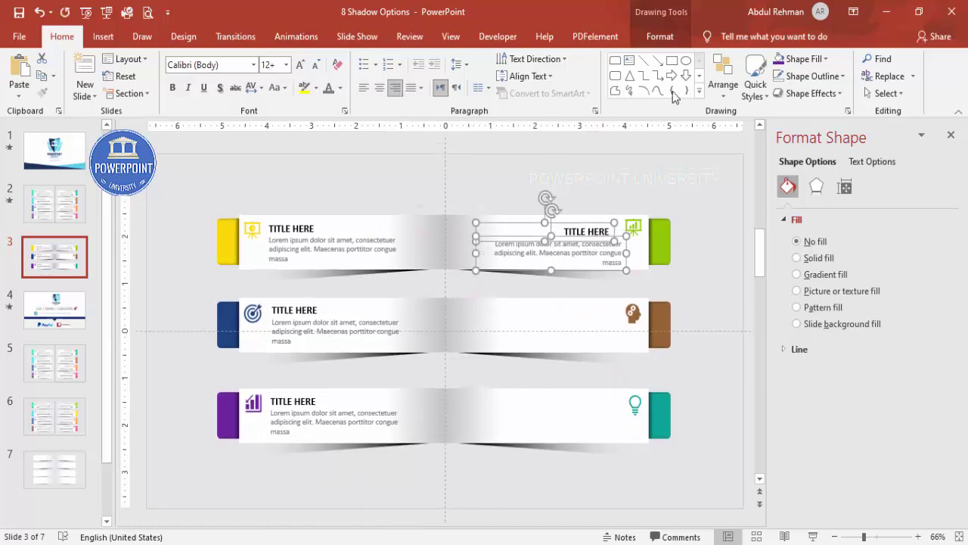
click(674, 36)
click(792, 58)
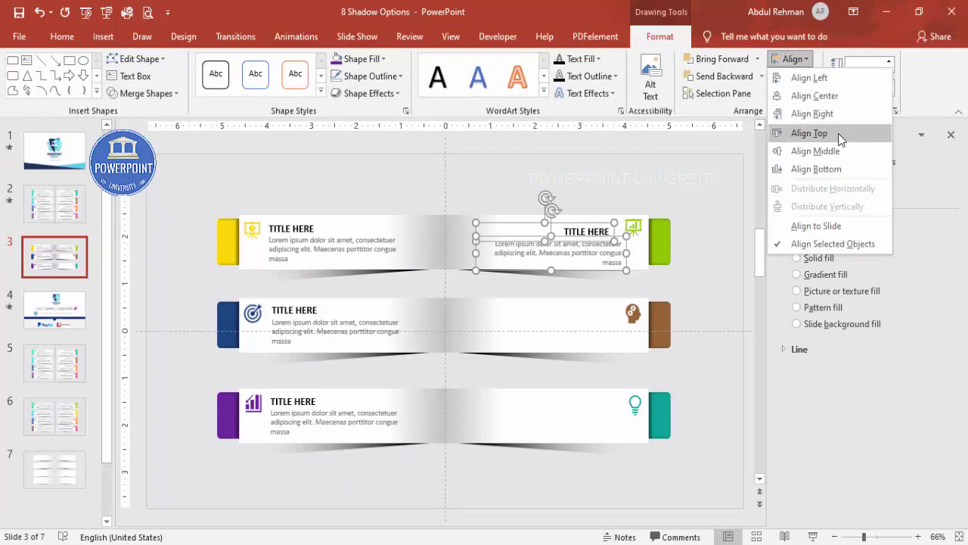
click(812, 114)
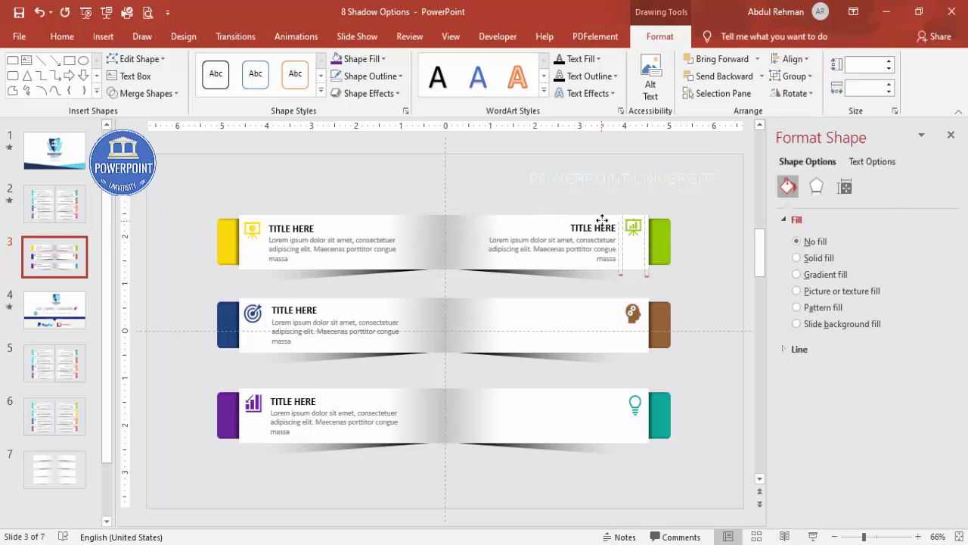